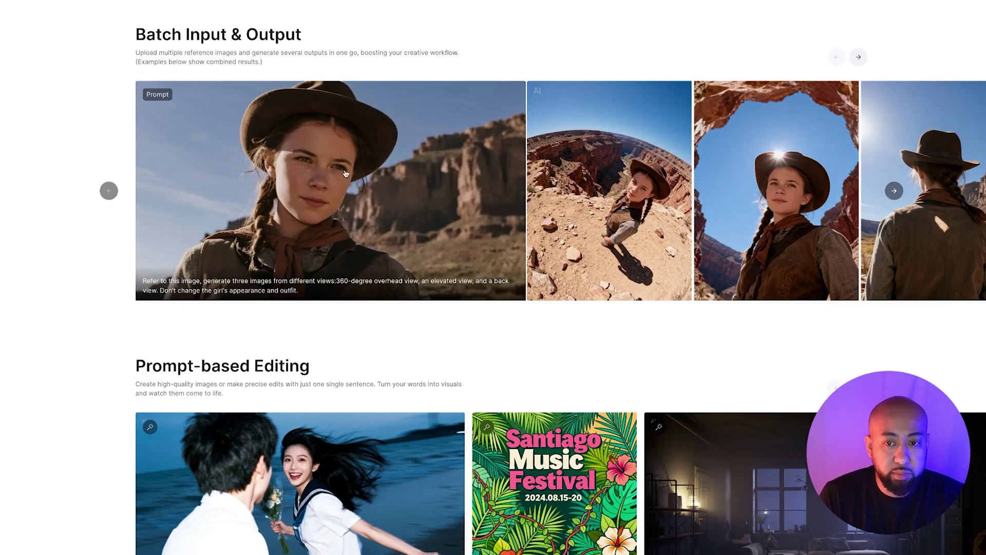
# - Examine the cowgirl multi-view example and the GREEN brand design example in the Batch Input & Output gallery
pyautogui.hscroll(2, 345, 174)
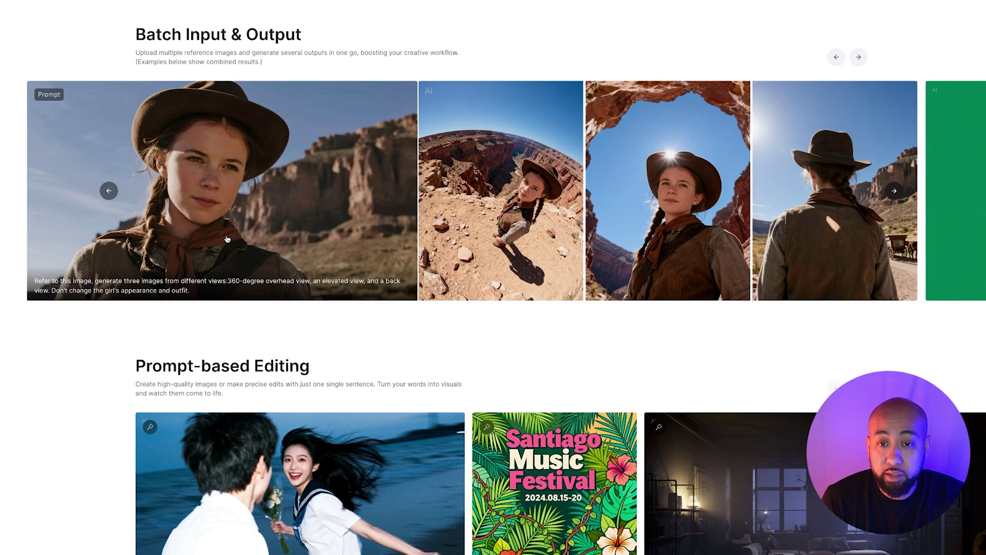
pyautogui.hscroll(2, 227, 239)
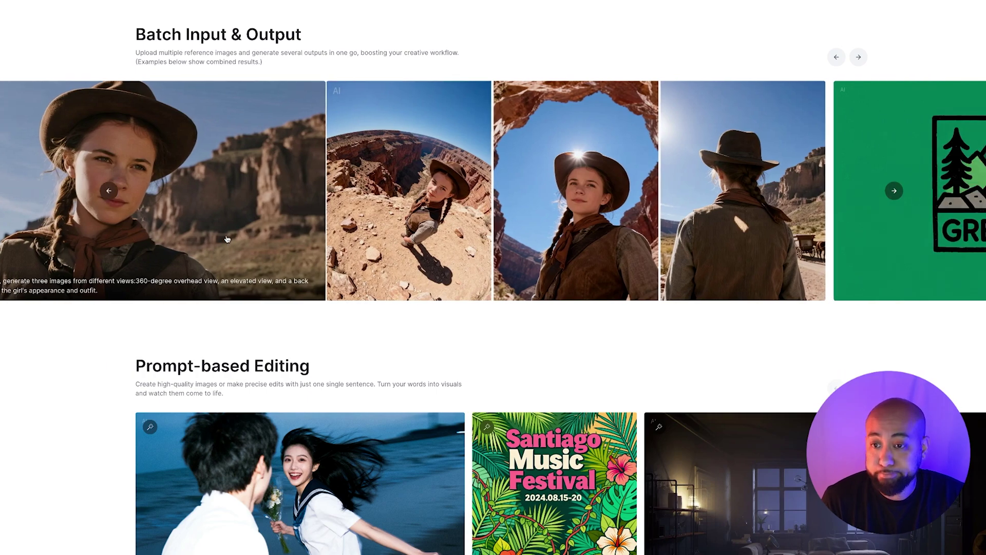
pyautogui.hscroll(2, 227, 239)
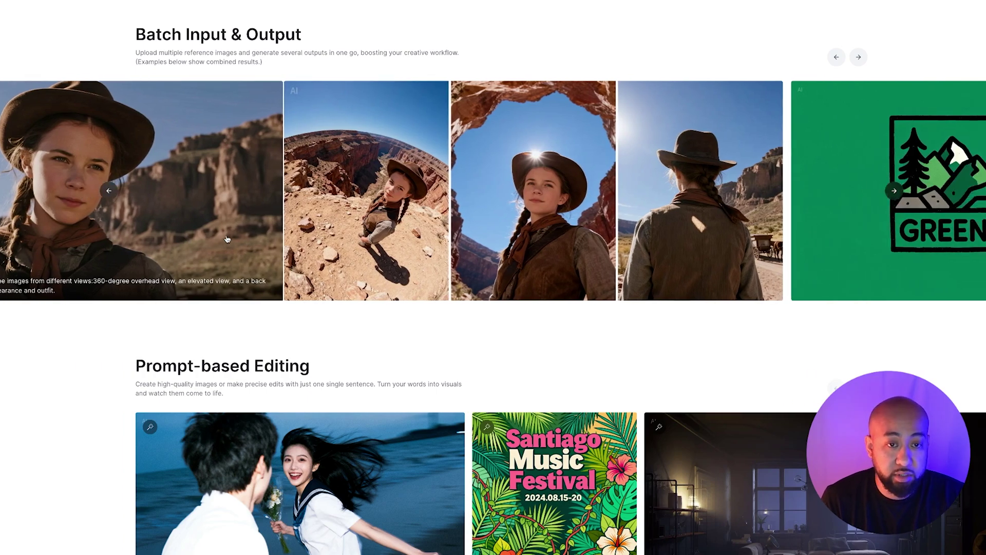
pyautogui.hscroll(5, 227, 239)
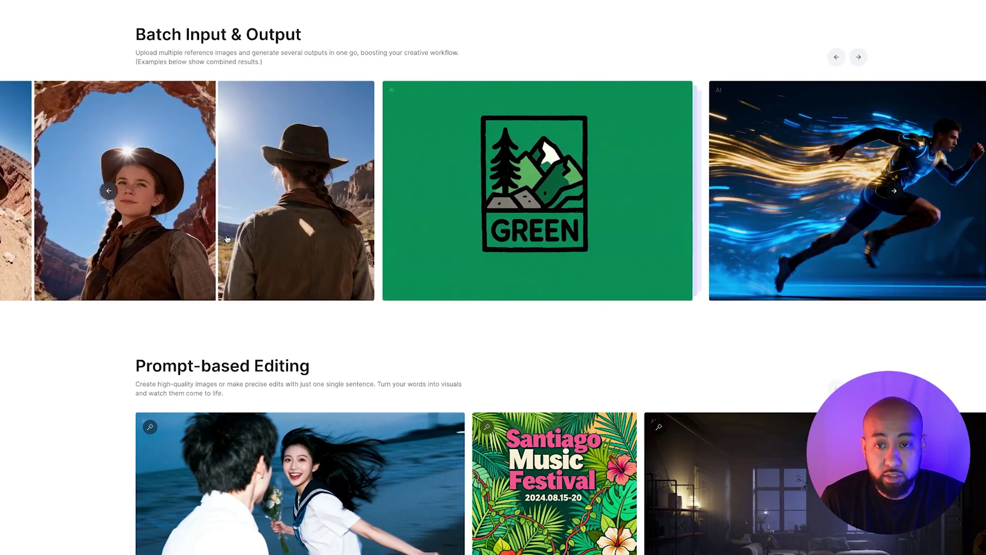
pyautogui.moveTo(493, 216)
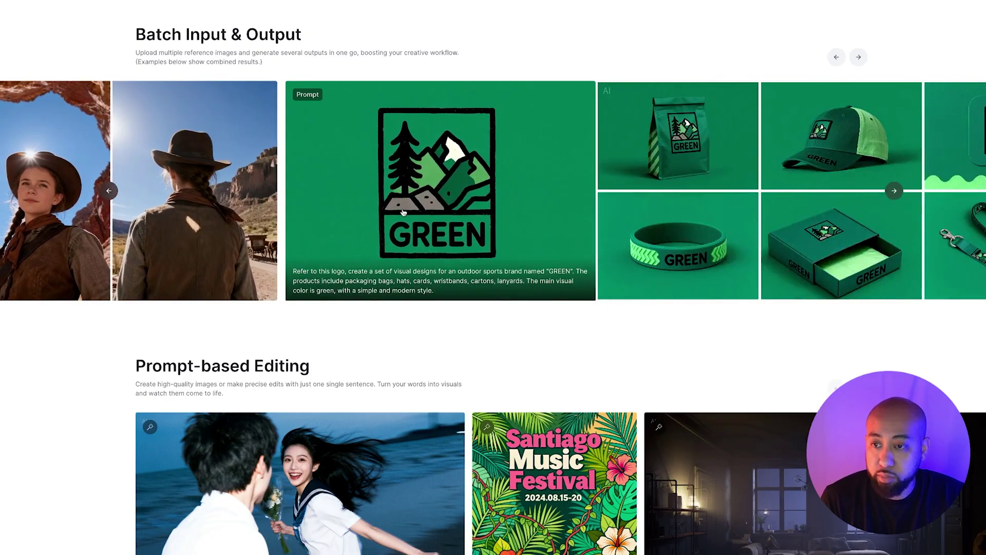
pyautogui.hscroll(2, 403, 212)
pyautogui.hscroll(1, 403, 212)
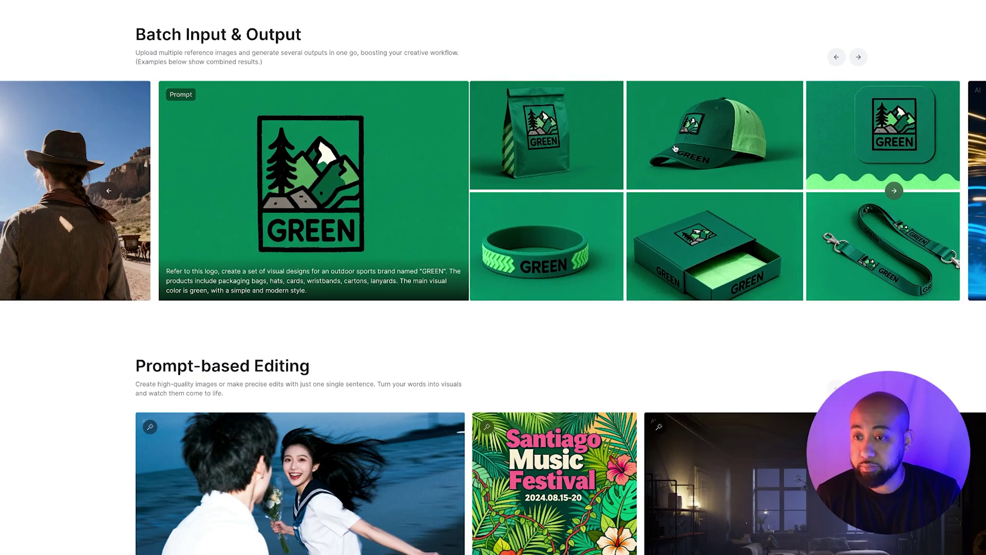
pyautogui.hscroll(2, 675, 148)
# - Examine the sports advertisement series and the remaining examples in the Batch Input & Output gallery
pyautogui.hscroll(6, 675, 149)
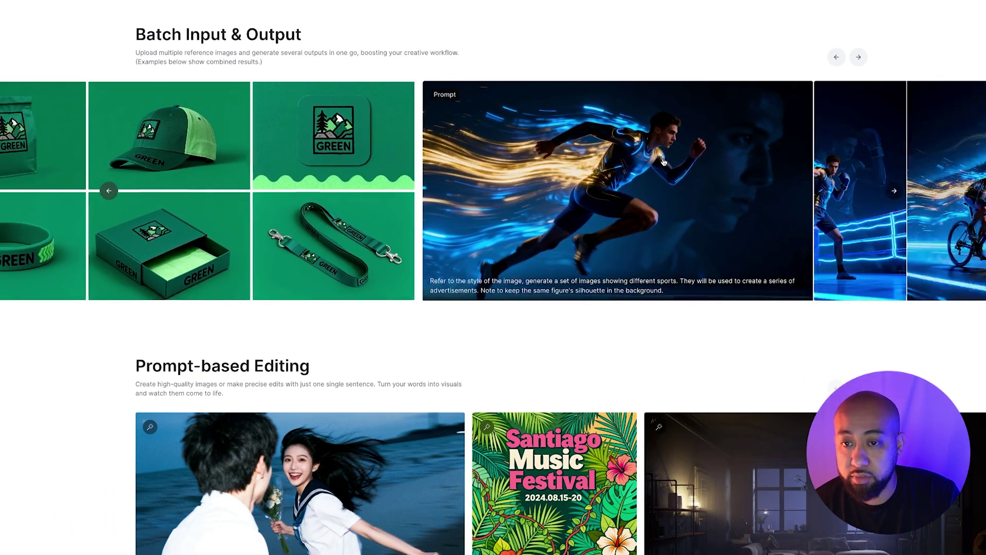
pyautogui.hscroll(6, 639, 166)
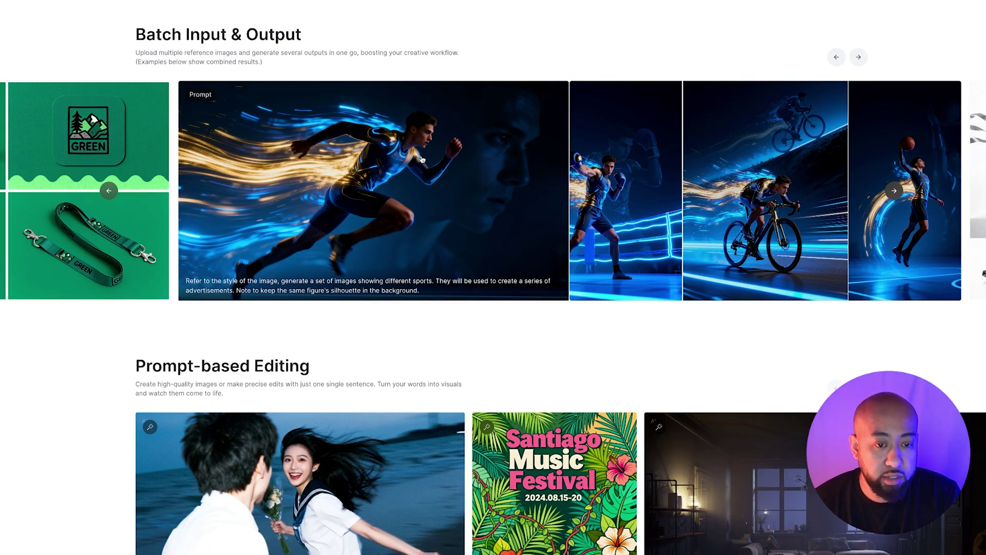
pyautogui.hscroll(1, 421, 160)
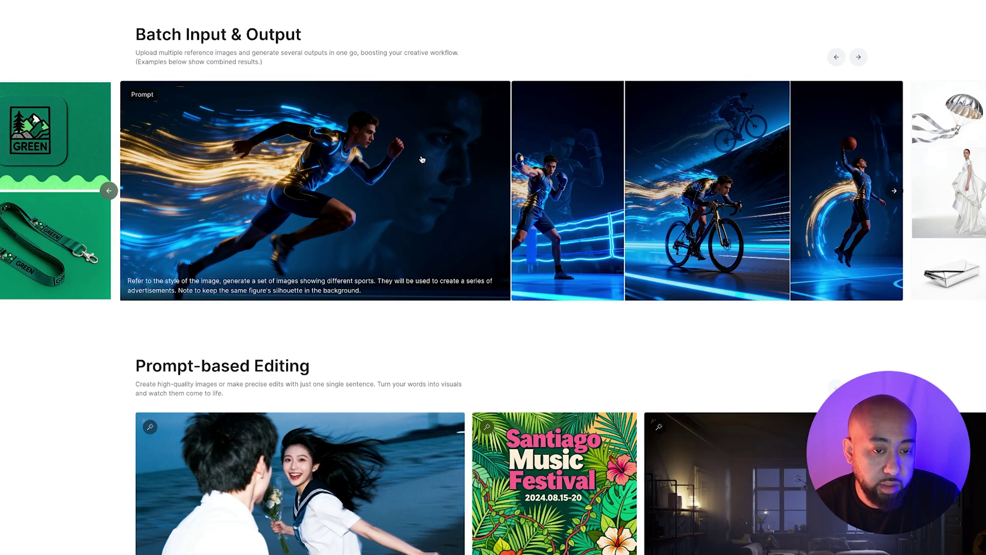
pyautogui.hscroll(1, 421, 159)
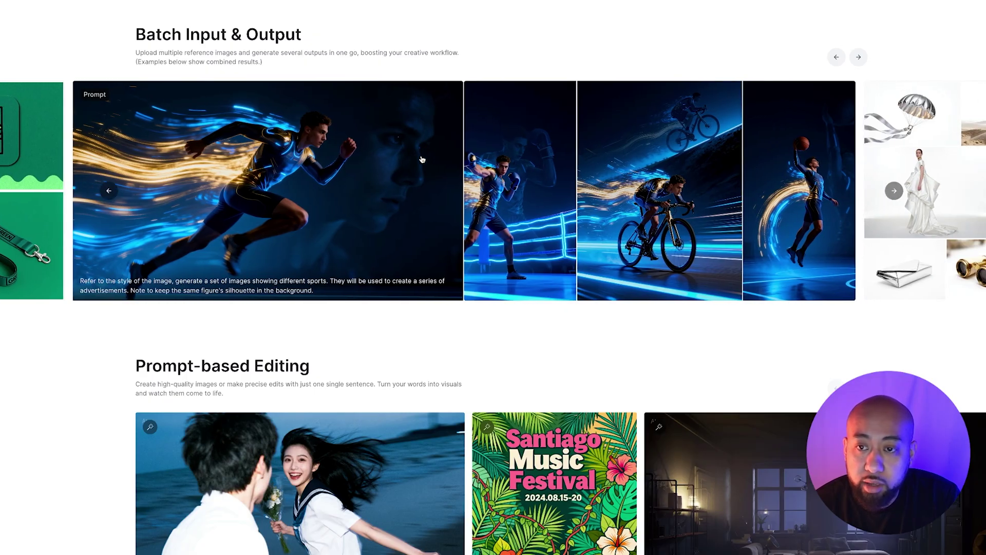
pyautogui.hscroll(1, 422, 160)
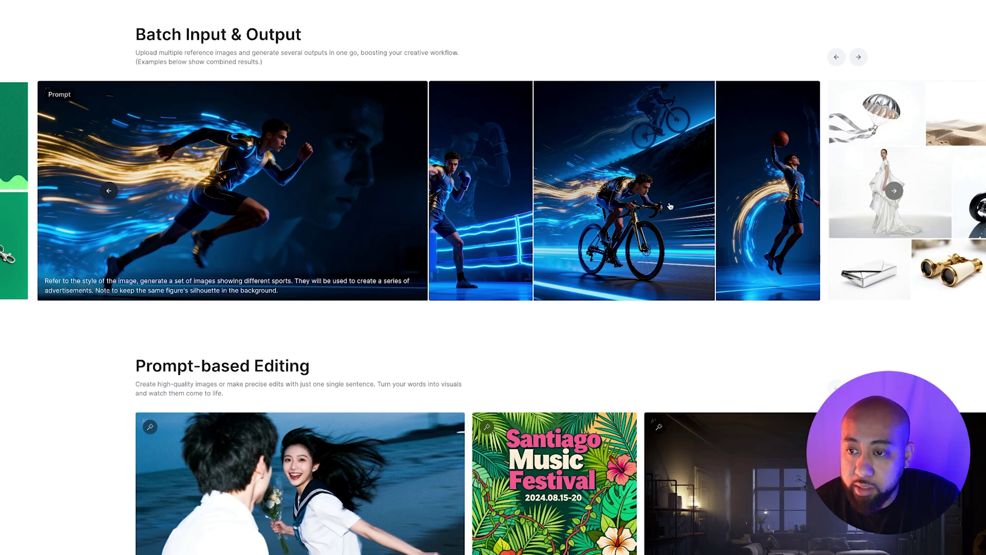
pyautogui.hscroll(2, 751, 204)
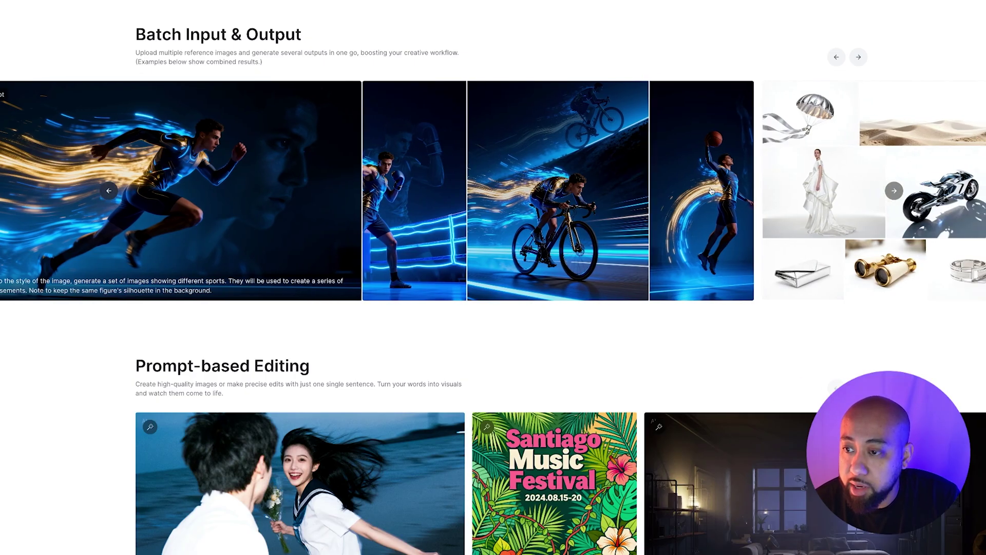
pyautogui.hscroll(8, 712, 191)
pyautogui.hscroll(10, 710, 193)
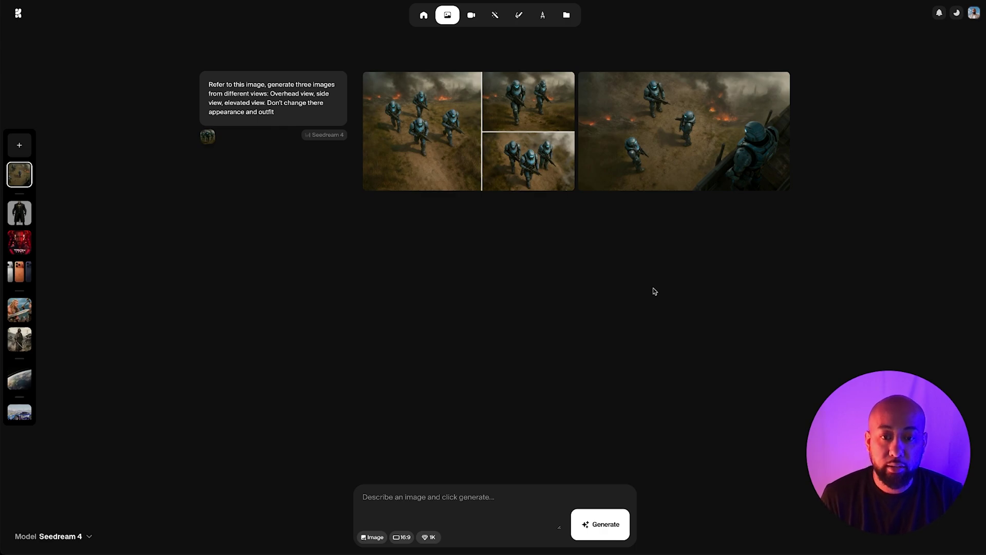
# - Try the earlier soldiers reference image as prompt input and view the first generated multi-view result enlarged
pyautogui.moveTo(208, 136); pyautogui.dragTo(549, 523)
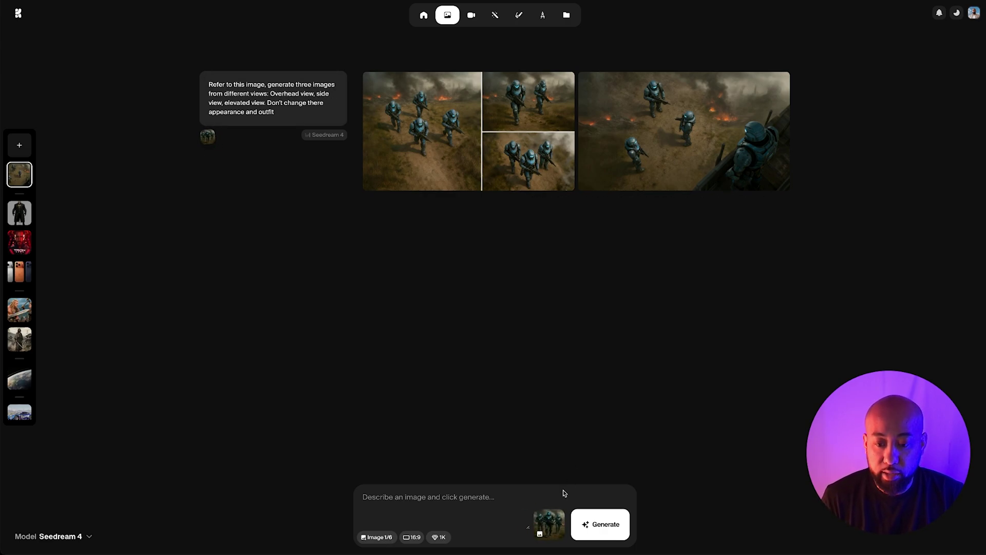
pyautogui.click(564, 510)
pyautogui.click(432, 124)
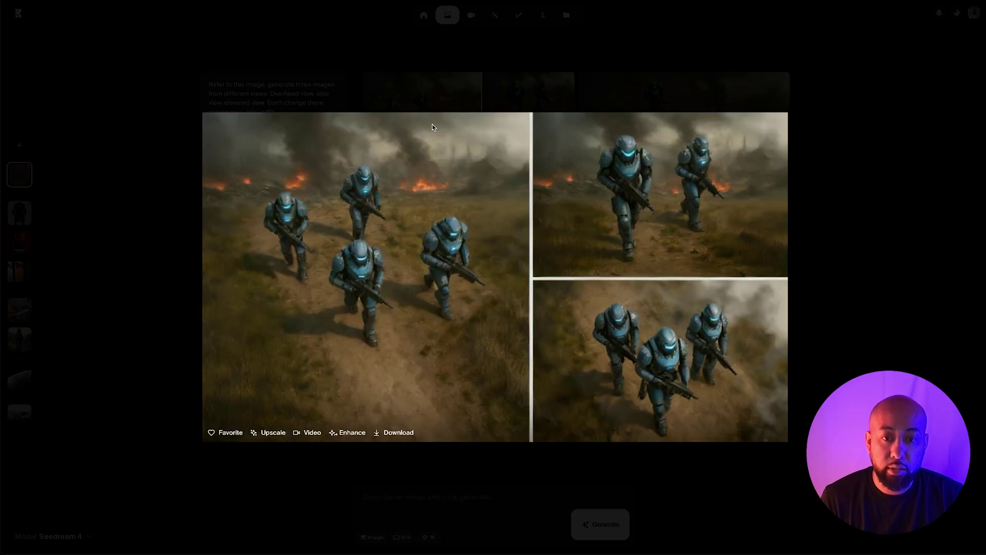
pyautogui.click(367, 75)
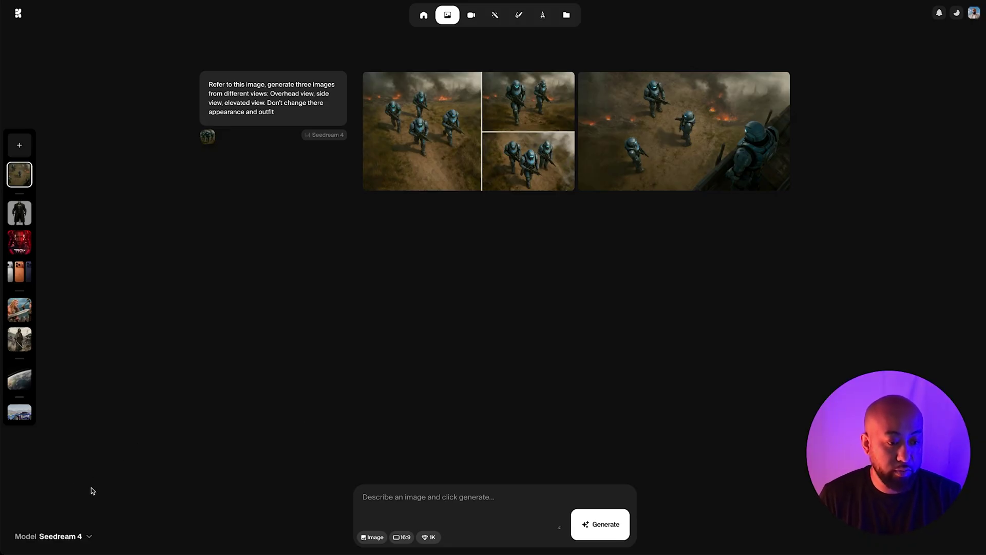
# - Choose Seedream 4 as the image generation model
pyautogui.moveTo(72, 537)
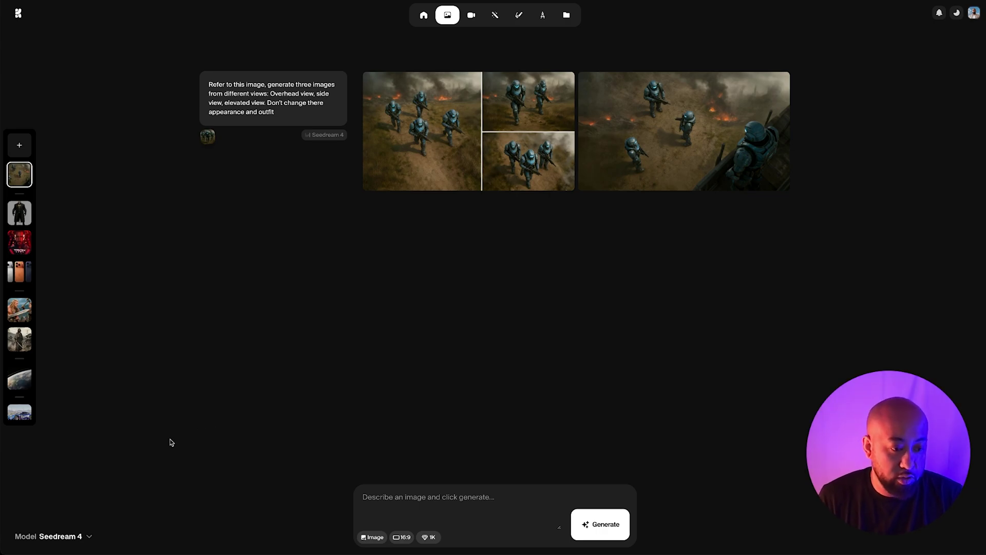
pyautogui.moveTo(424, 18)
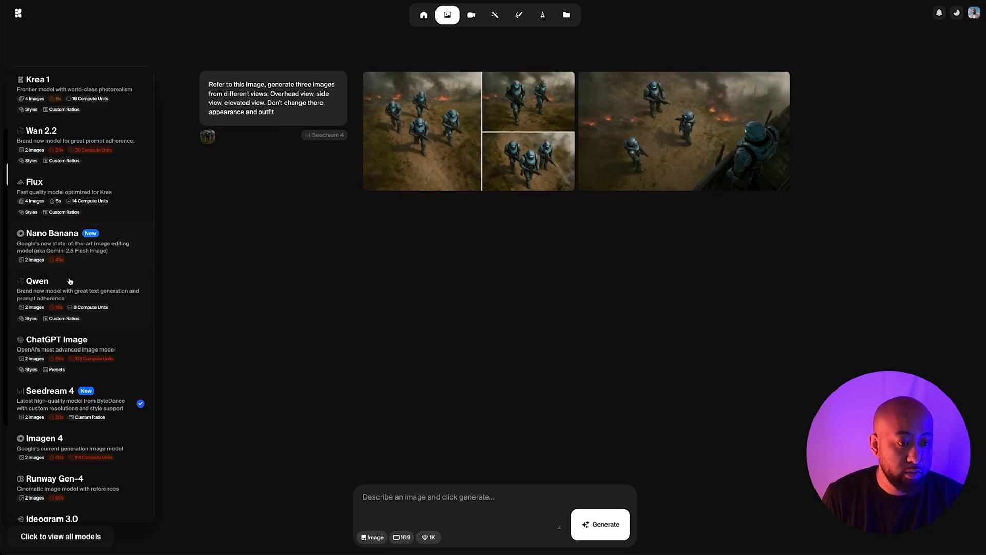
pyautogui.click(31, 408)
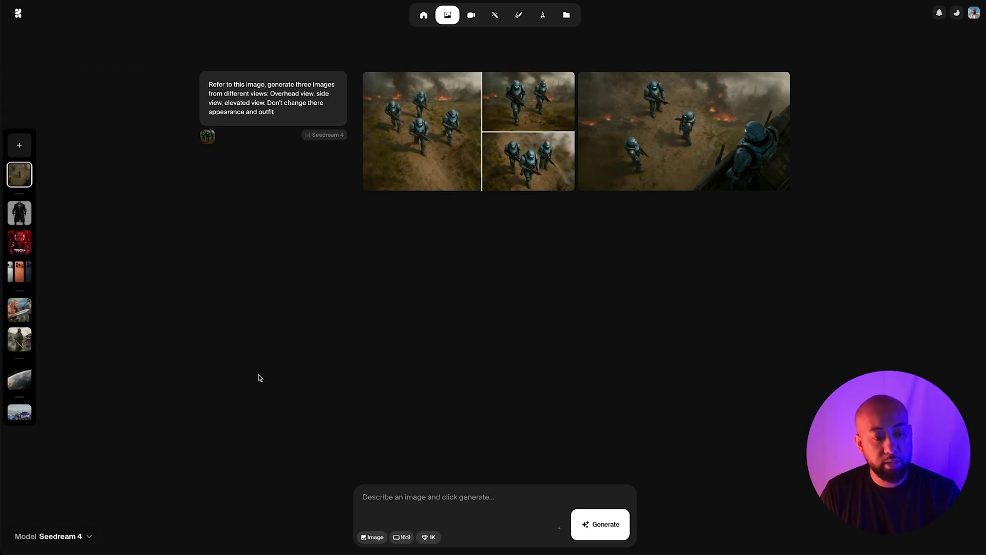
# - Upload the hero-and-monster image and the ruined city image as references for the new generation
pyautogui.click(372, 537)
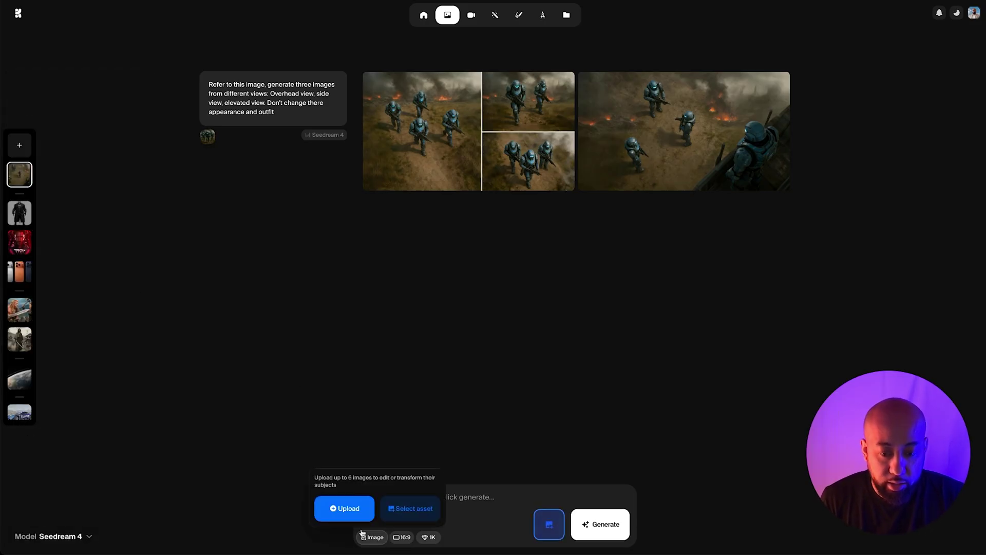
pyautogui.click(362, 534)
pyautogui.click(371, 538)
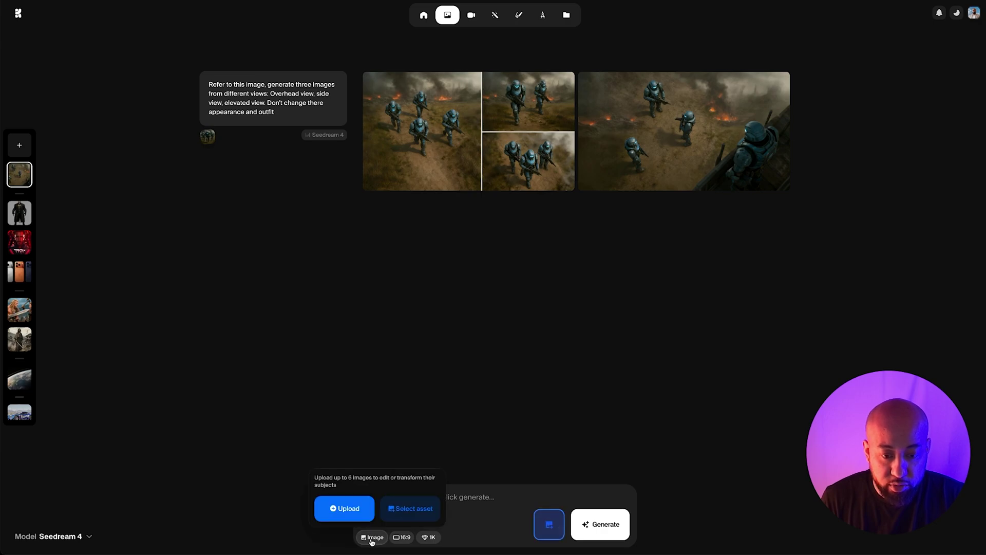
pyautogui.click(353, 511)
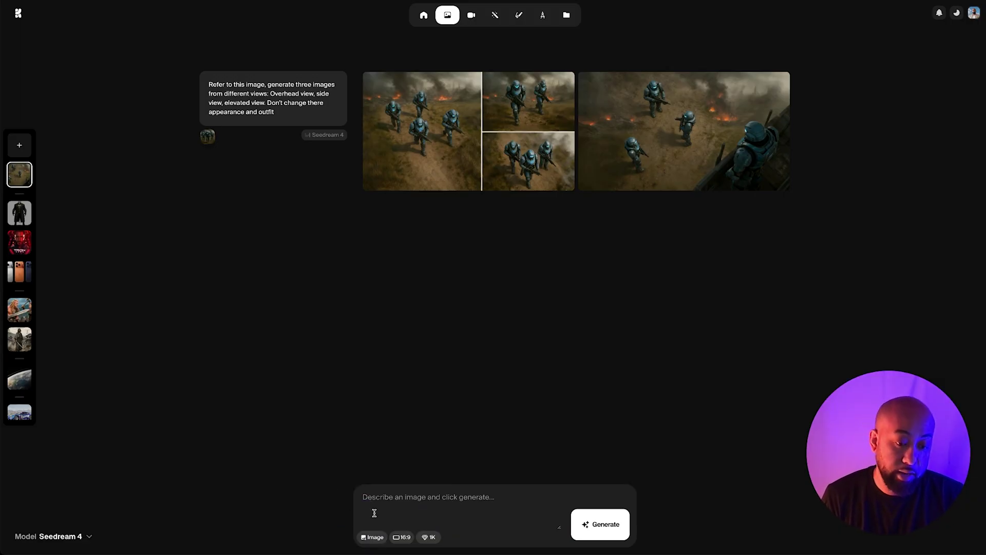
pyautogui.click(372, 536)
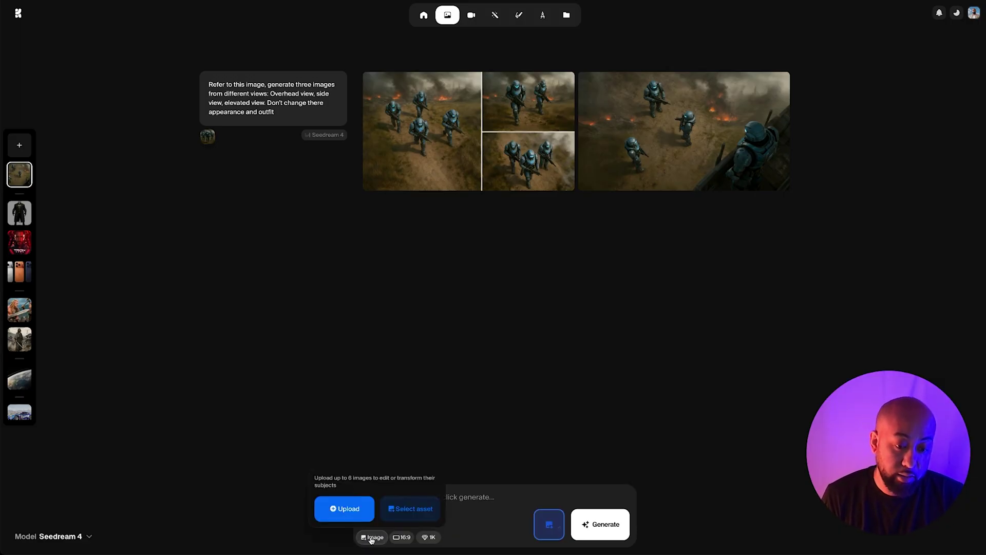
pyautogui.click(355, 507)
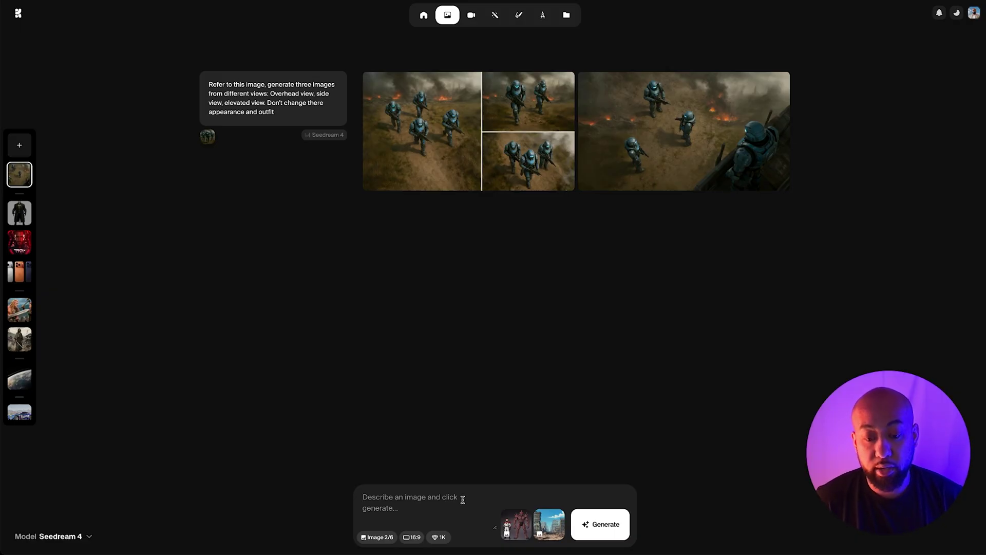
# - Enter a prompt for four storyboard images: red-and-white hero punches monster's face, close-up of stunned monster, monster grabs hero's throat, throws him into distant building
pyautogui.write('Generate four storyboard images, corresponding to the following scenes: Hero character in red and white punches the monster in the face, Close up of the monster stunned by the punch of the hero, Monster grabs the hero by the throat, He throws him into a building in the distance.')
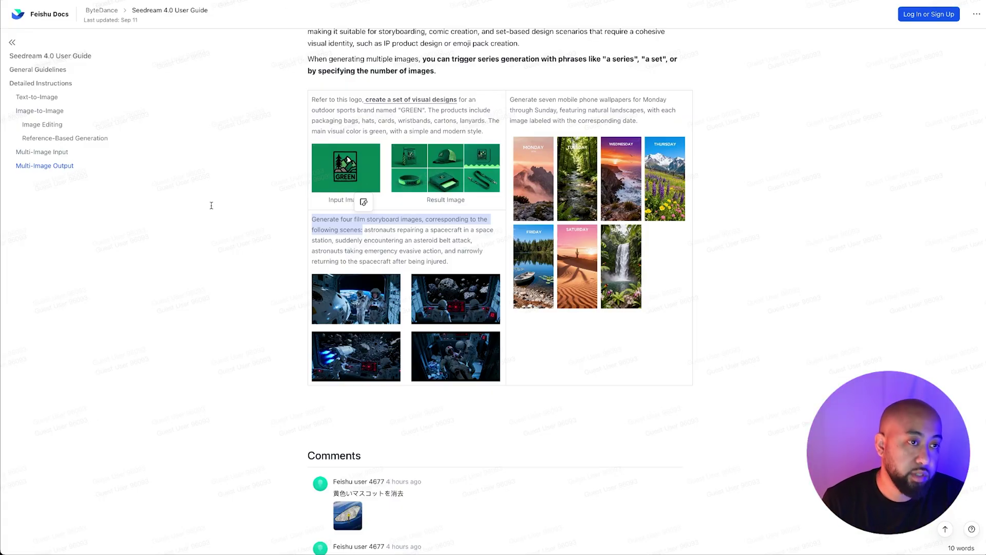
# - Examine the Multi-Image Output section of the Seedream 4.0 User Guide, including the four-image film storyboard prompt and its first astronaut image
pyautogui.scroll(7, 299, 226)
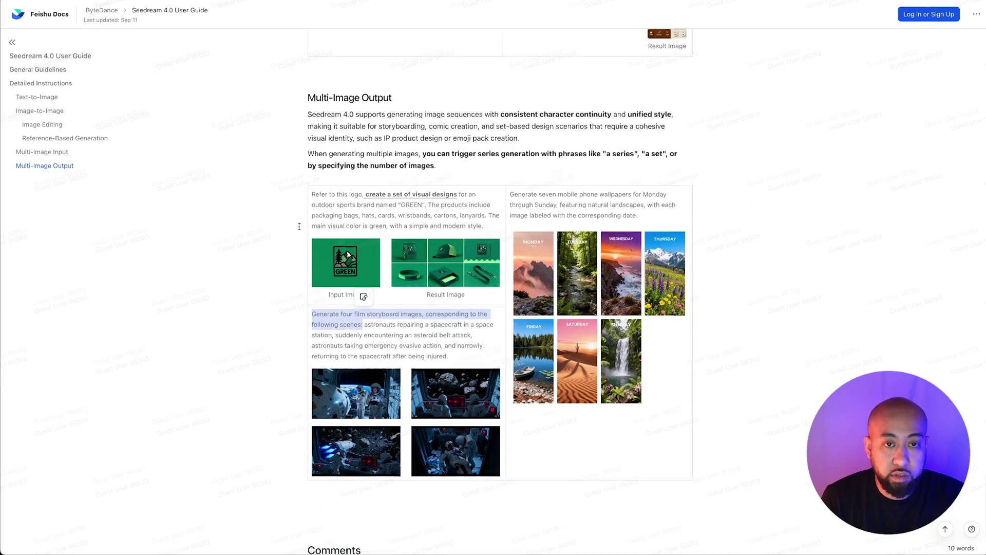
pyautogui.scroll(8, 299, 226)
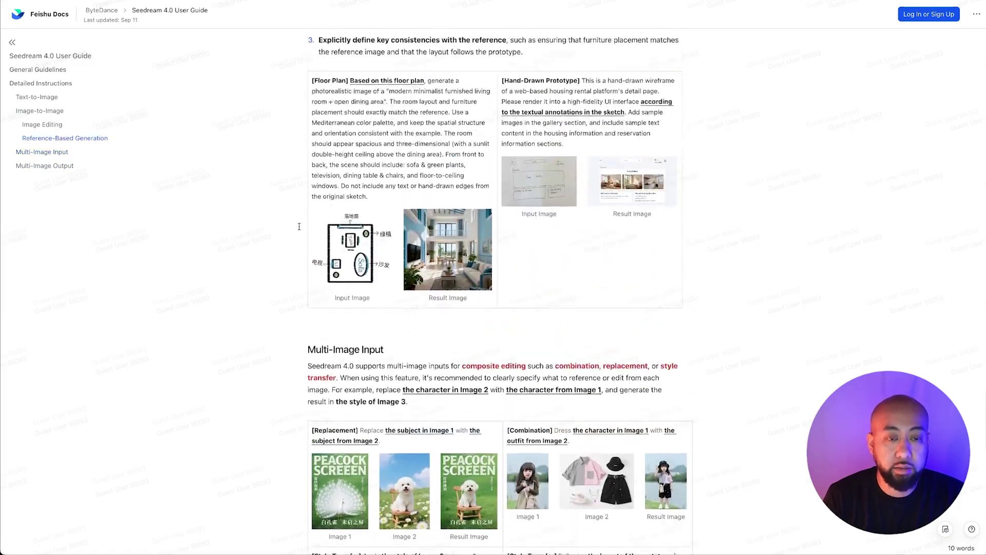
pyautogui.scroll(-12, 299, 226)
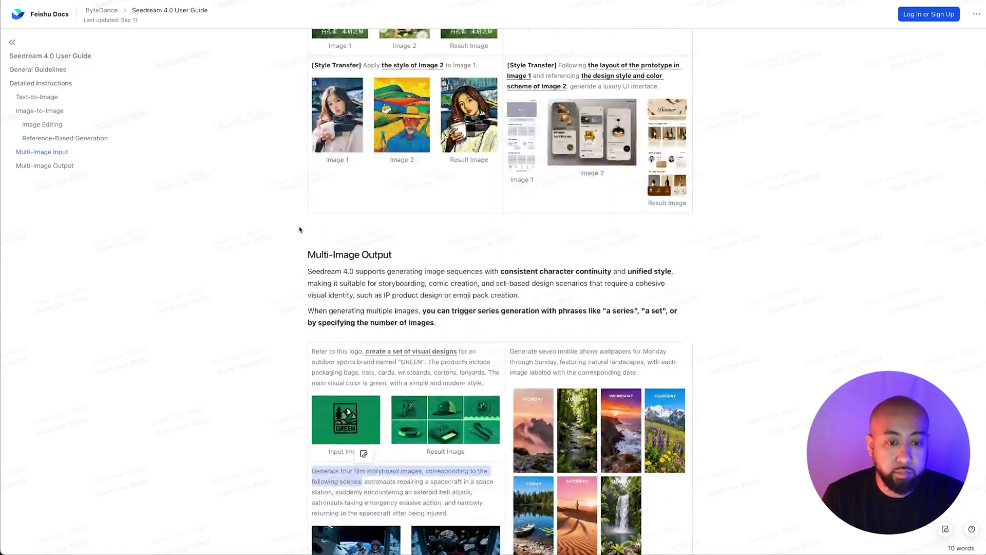
pyautogui.scroll(-2, 299, 226)
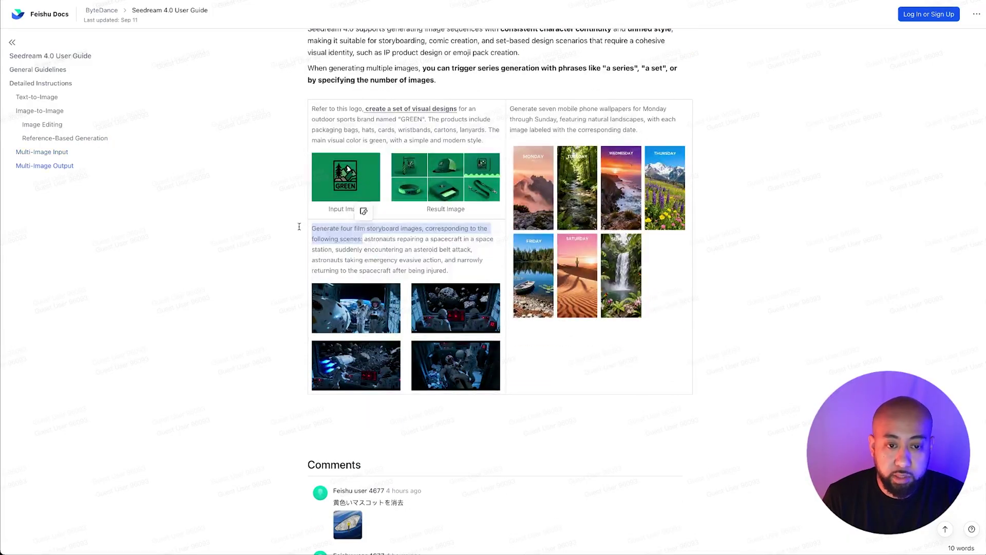
pyautogui.click(295, 241)
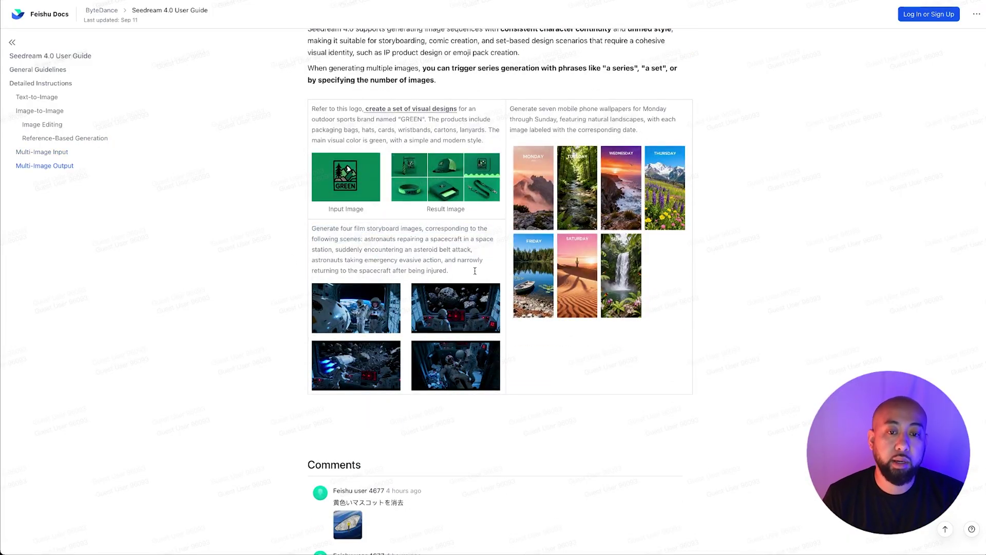
pyautogui.moveTo(453, 271); pyautogui.dragTo(311, 218)
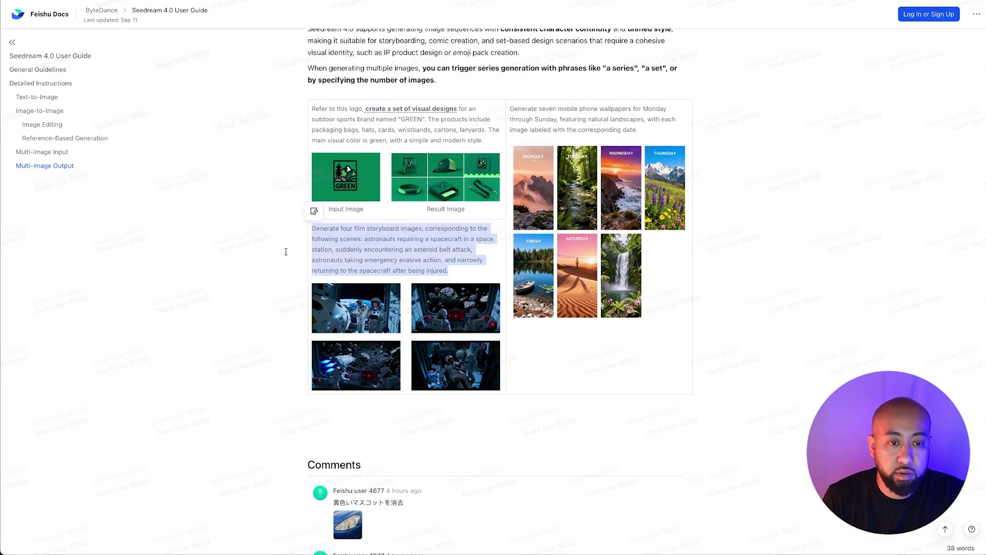
pyautogui.click(285, 252)
pyautogui.click(377, 308)
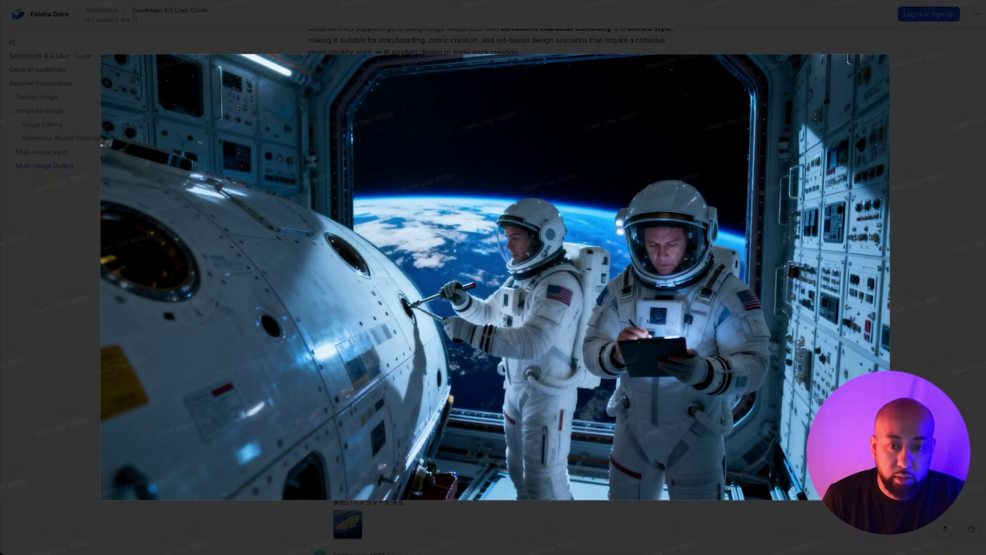
pyautogui.click(970, 19)
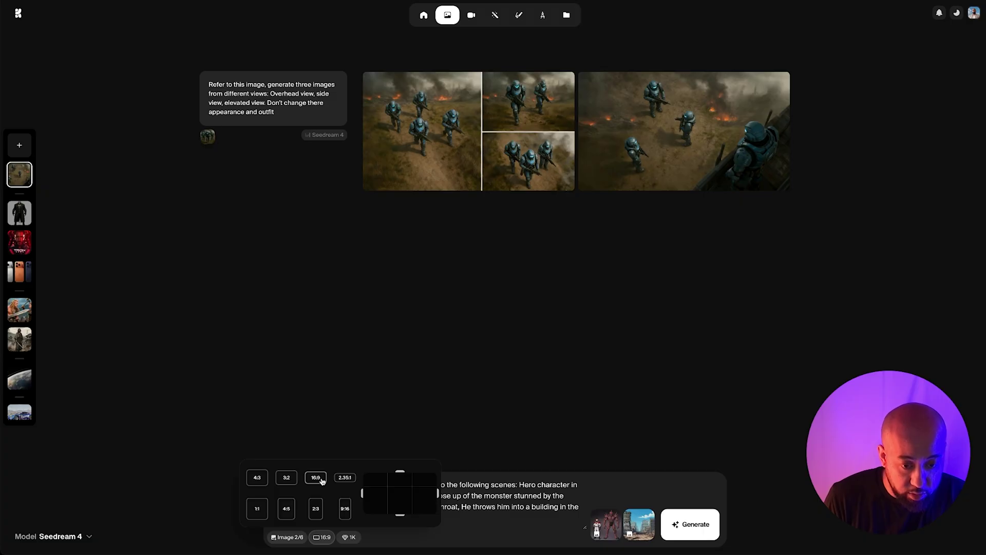
# - Set the output resolution of the storyboard generation to 4K
pyautogui.click(349, 537)
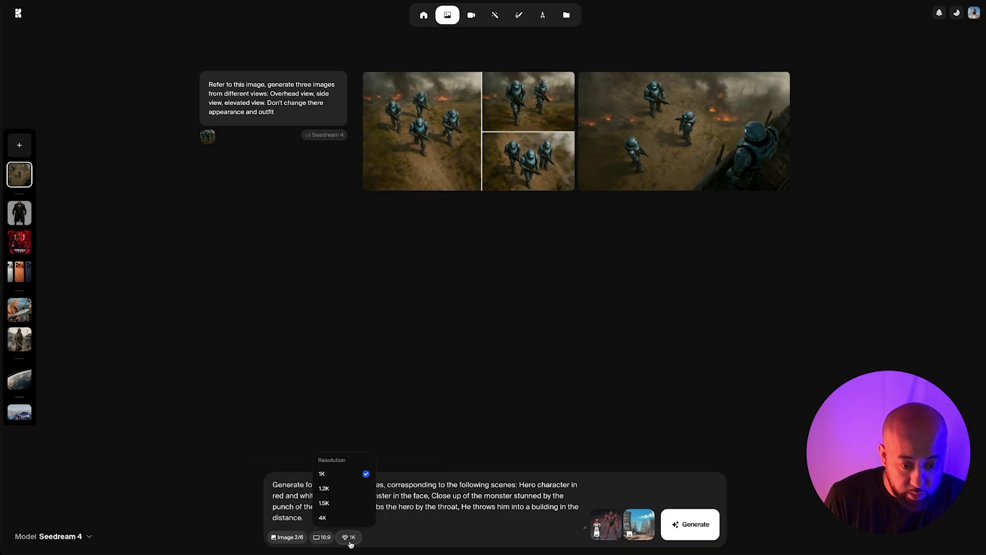
pyautogui.click(339, 517)
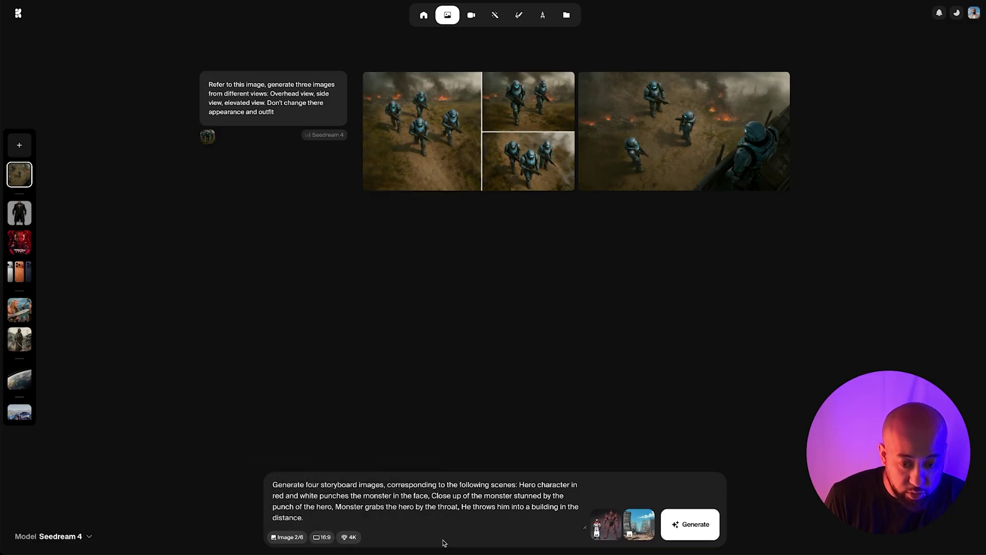
# - Generate the four-scene hero-versus-monster storyboard and view both resulting images enlarged
pyautogui.click(701, 527)
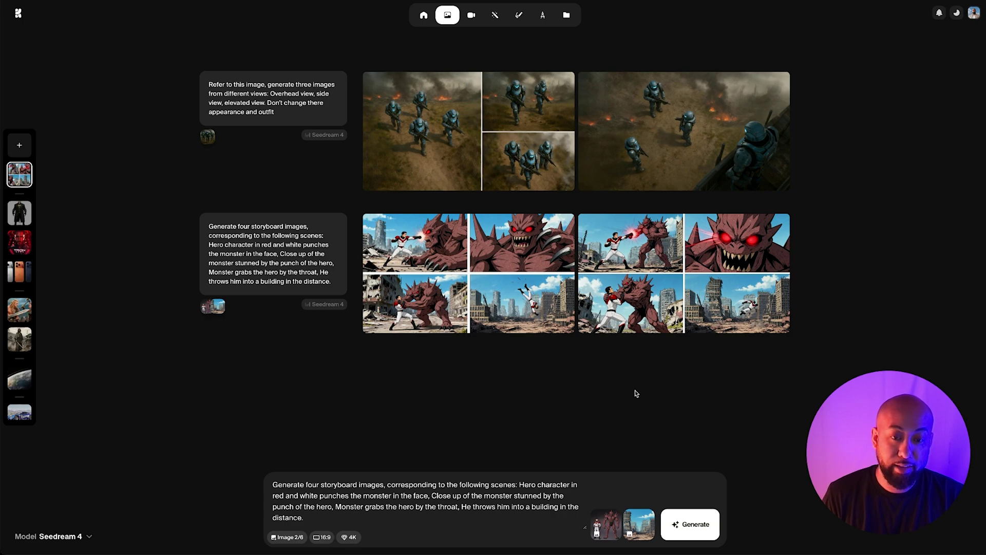
pyautogui.click(424, 269)
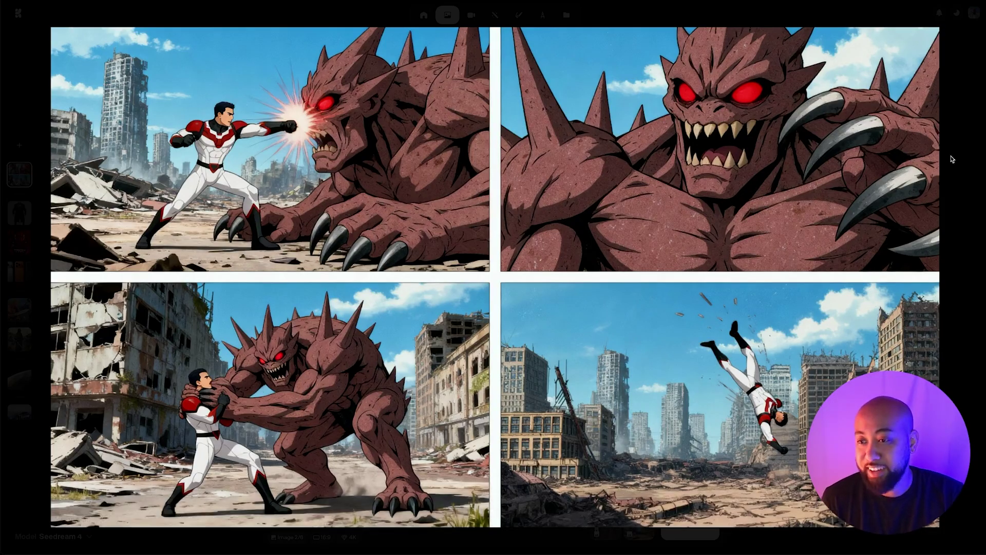
pyautogui.press('Escape')
pyautogui.click(728, 262)
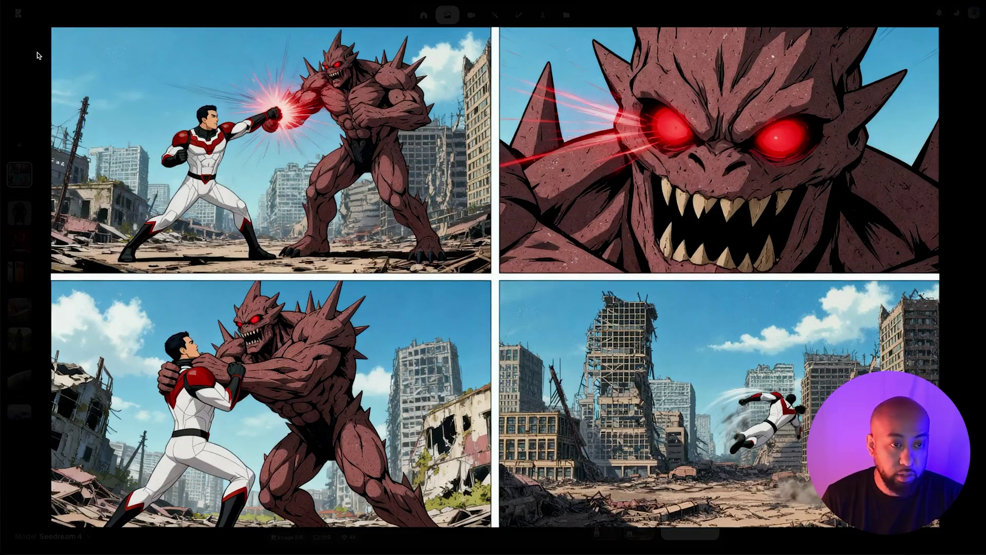
pyautogui.click(37, 56)
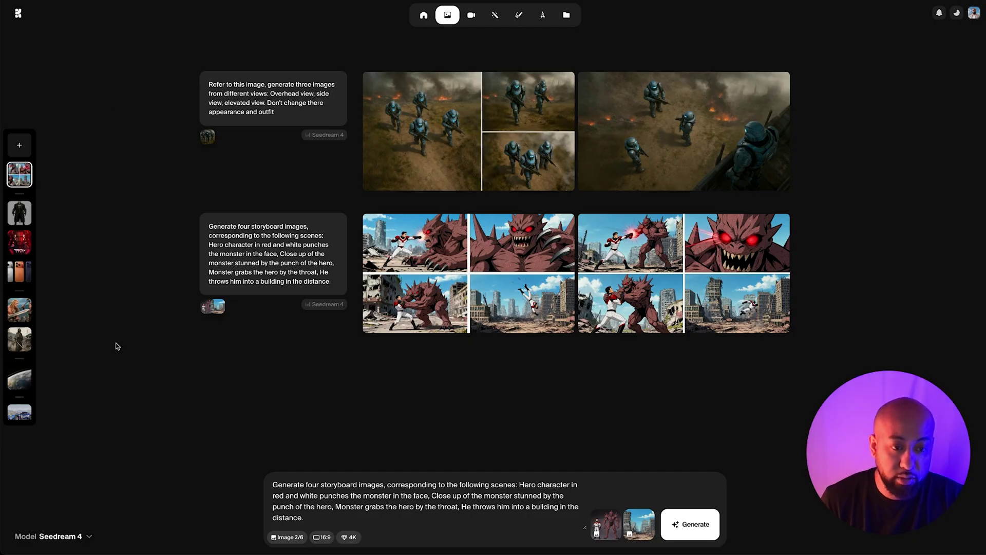
# - Replace the prompt's four storyboard scenes: hero crashes into destroyed apartment, flies out at high speed, tackles the monster, carries him high into the sky; generate
pyautogui.click(449, 507)
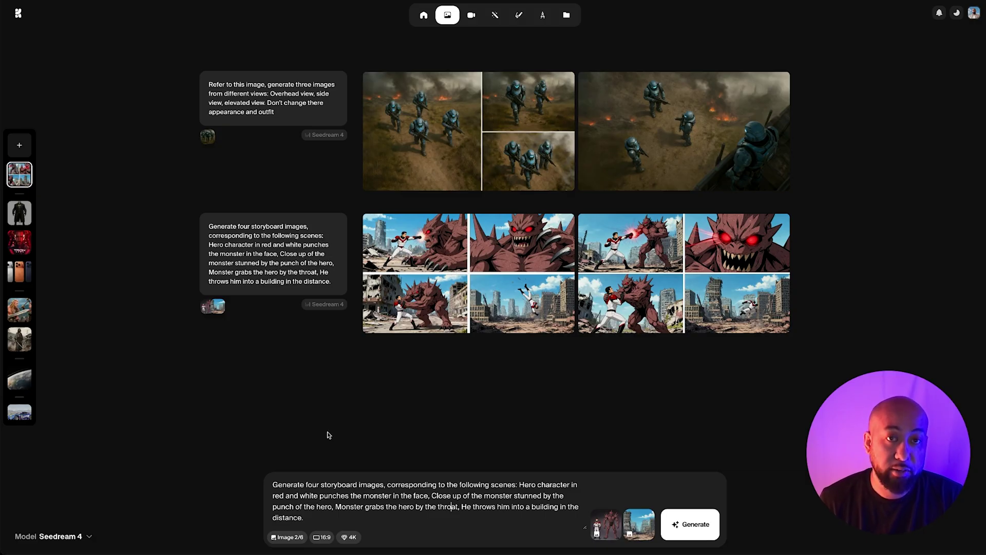
pyautogui.hotkey('ctrl', 'a')
pyautogui.write('Generate four storyboard images, corresponding to the following scenes: Hero character in red and white crashes into a destroyed apartment with dust all around, Hero flys out of the building at high speed, The hero tackles the monster at high speed, The hero carries him high into the sky you can see the city below')
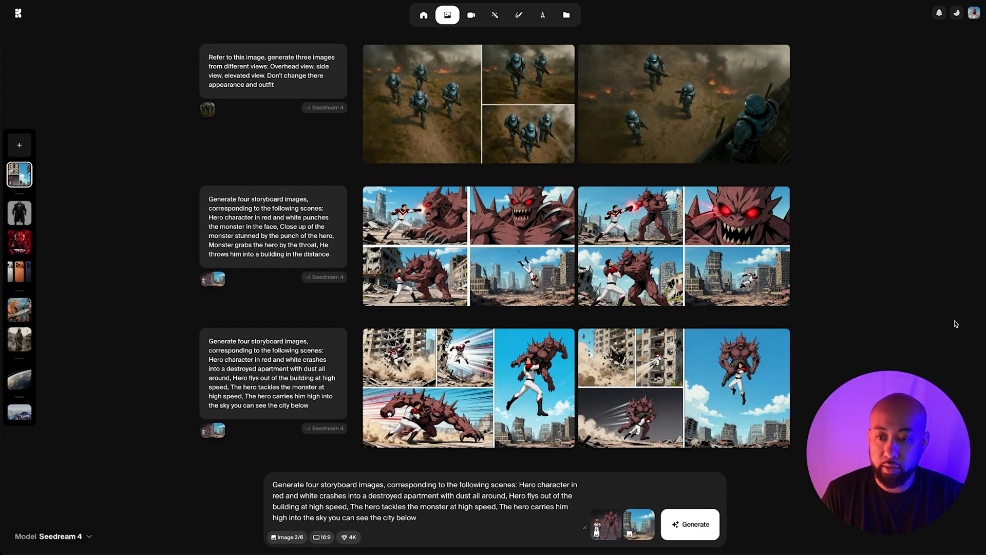
# - View the images of the second storyboard, showing the apartment crash, tackle and sky scenes, enlarged
pyautogui.click(436, 363)
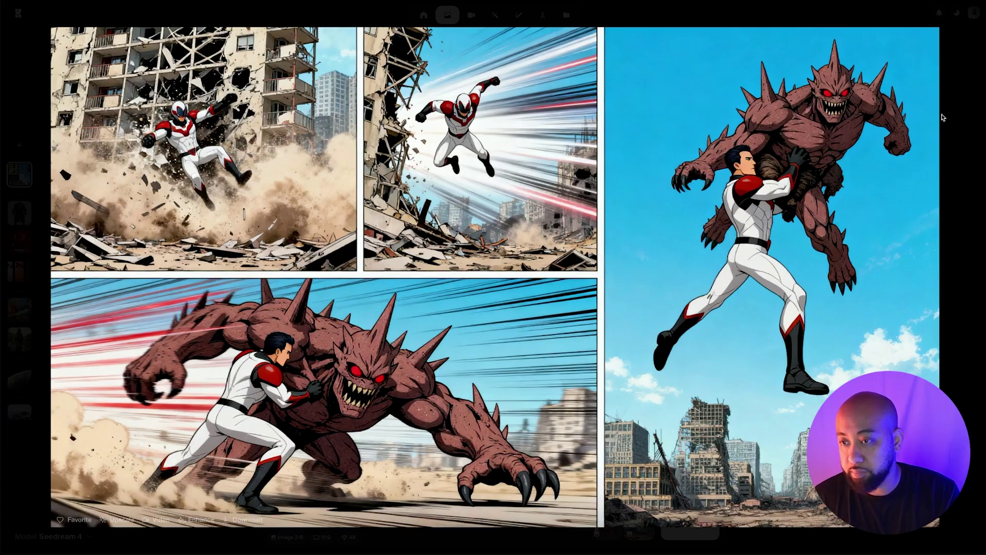
pyautogui.click(956, 136)
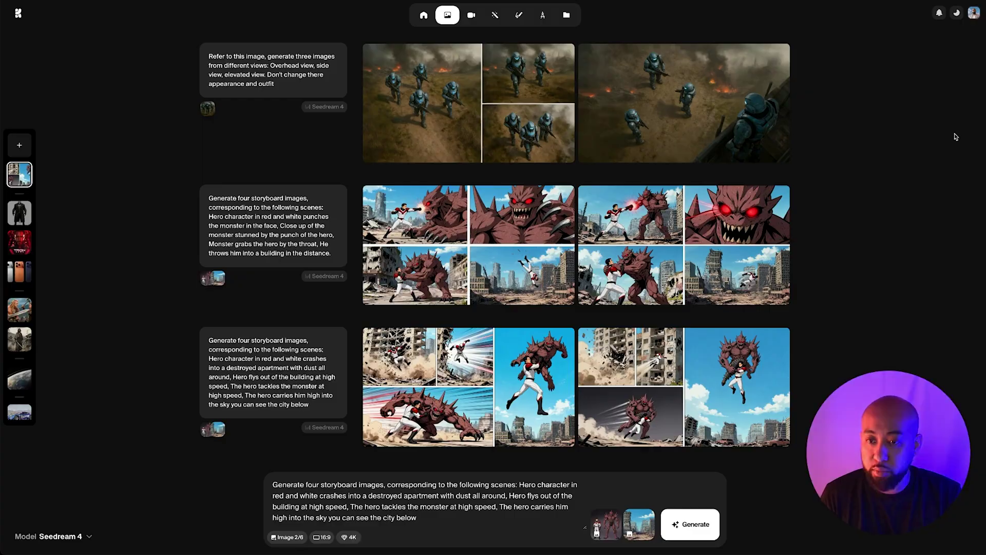
pyautogui.click(722, 409)
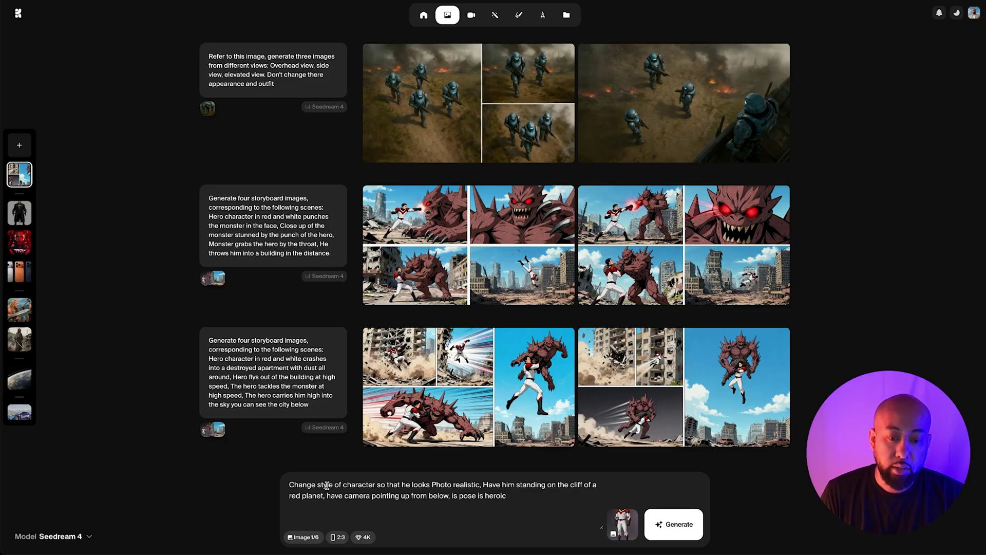
# - Correct the photorealistic cliff prompt's ending to "his pose is heroic" and generate it at a 2:3 aspect ratio
pyautogui.click(452, 496)
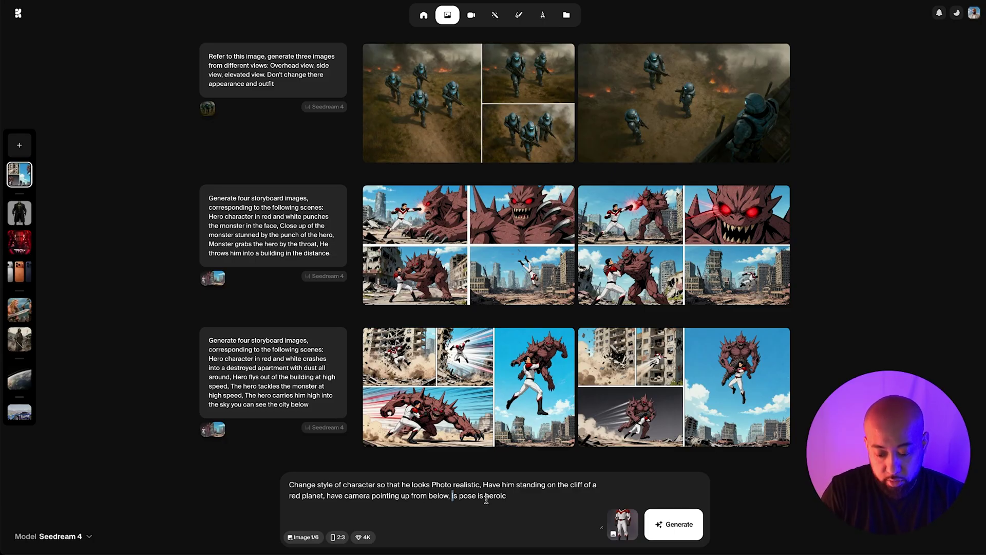
pyautogui.write('hi')
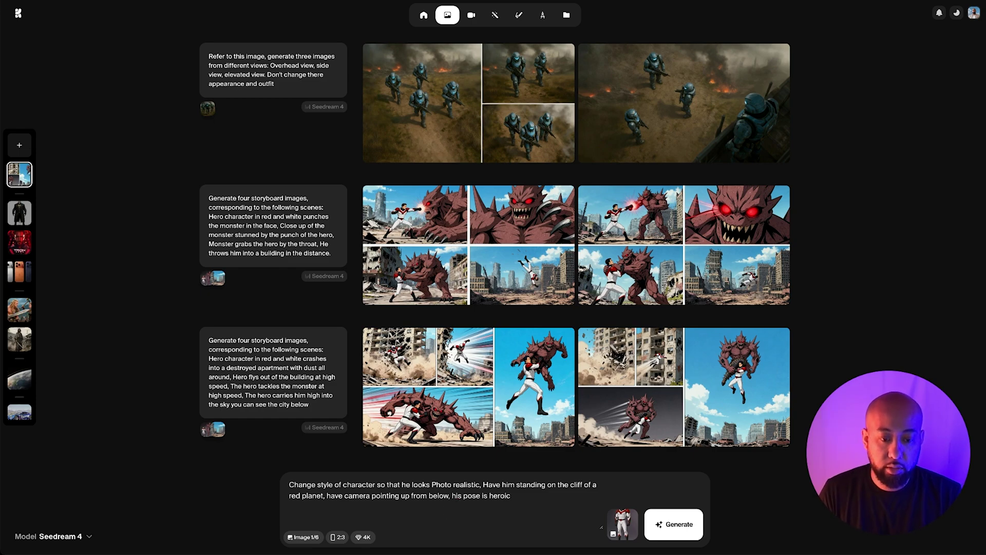
pyautogui.click(338, 537)
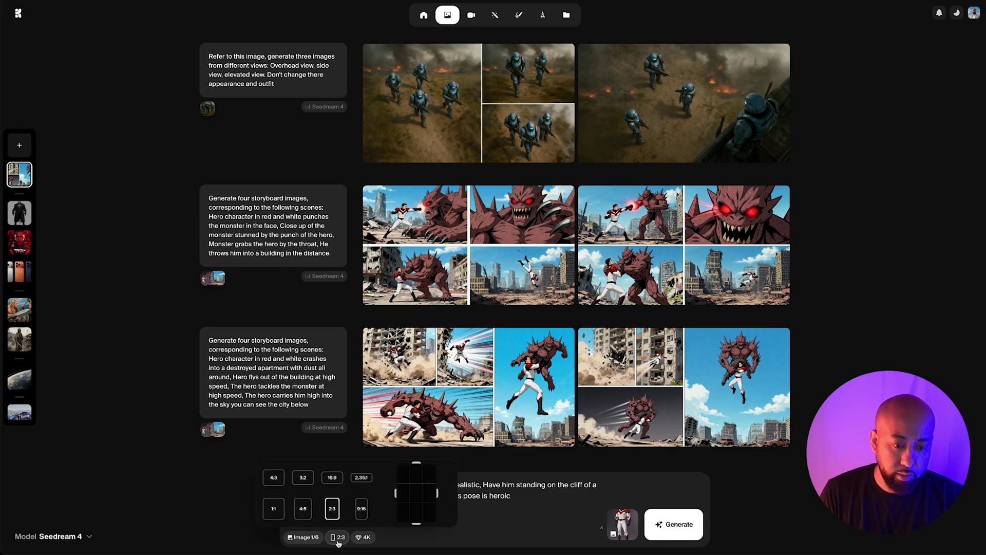
pyautogui.click(332, 509)
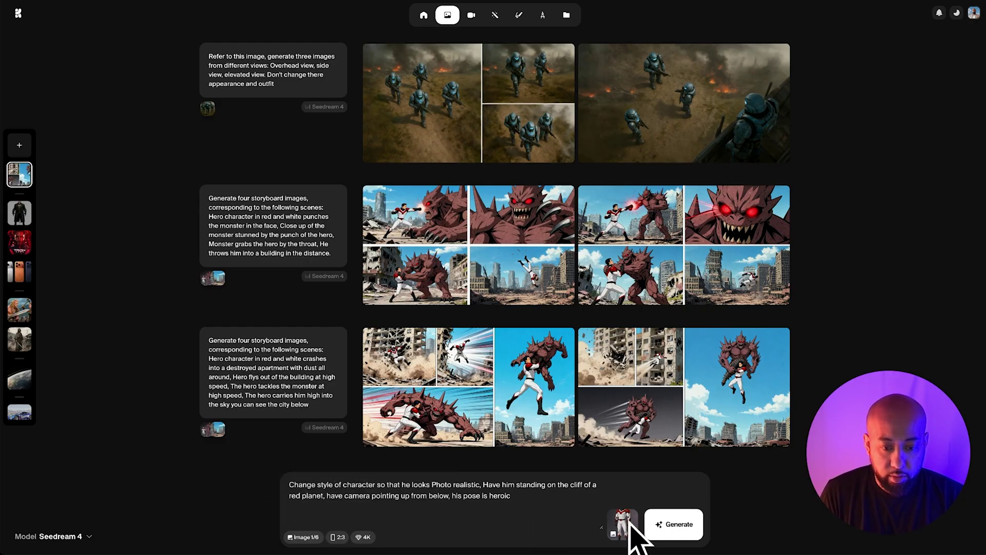
pyautogui.click(673, 524)
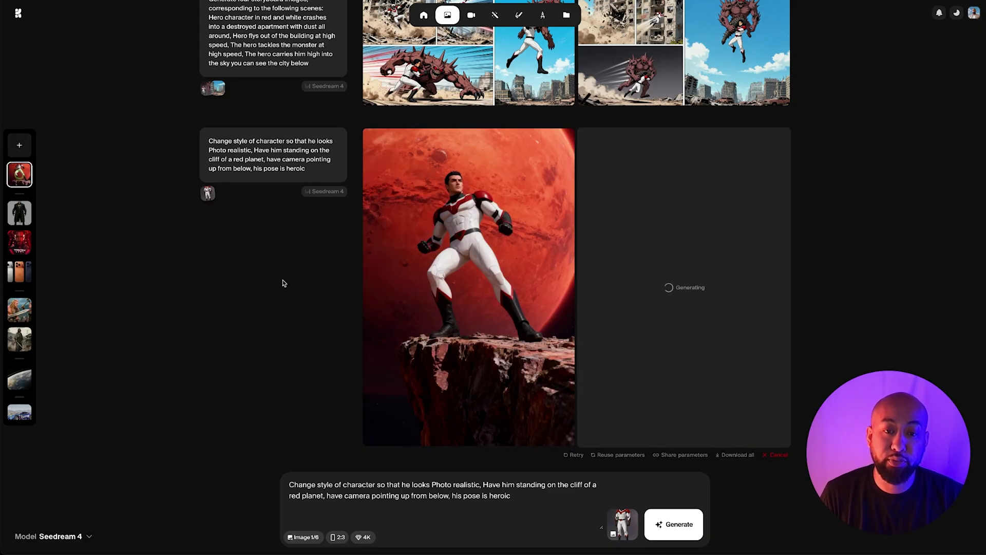
# - Examine both photorealistic images of the hero on the red planet's cliff enlarged, comparing his poses and outfit
pyautogui.click(437, 241)
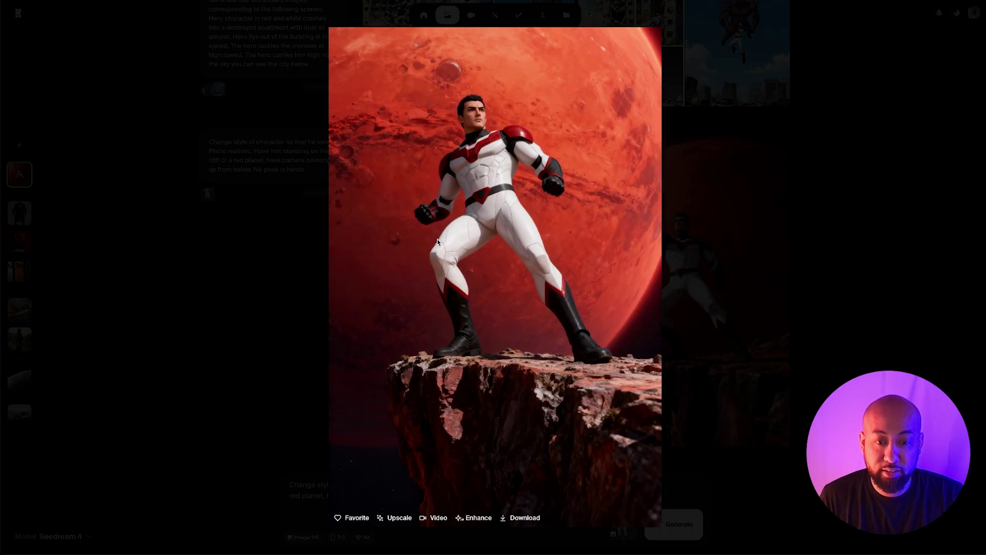
pyautogui.click(809, 236)
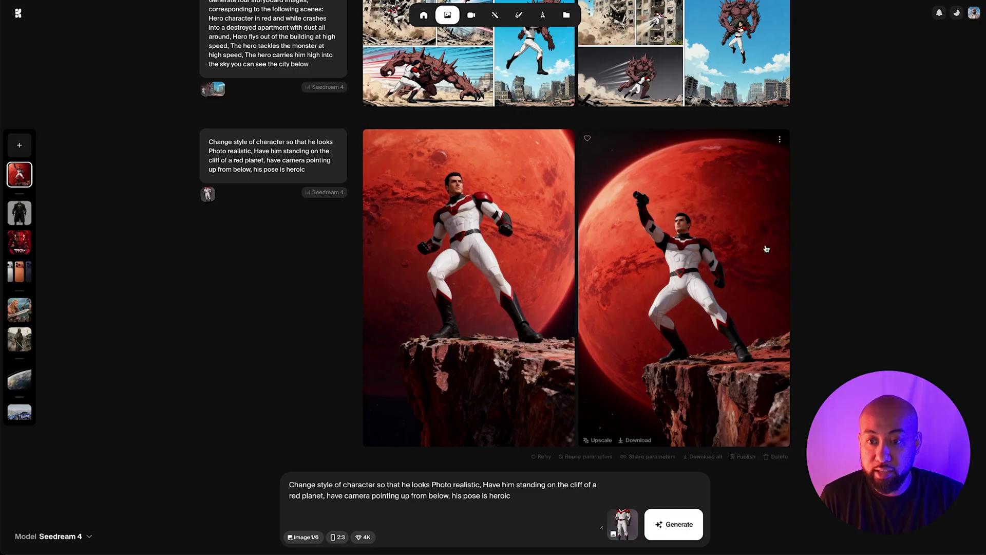
pyautogui.click(729, 250)
pyautogui.moveTo(496, 230)
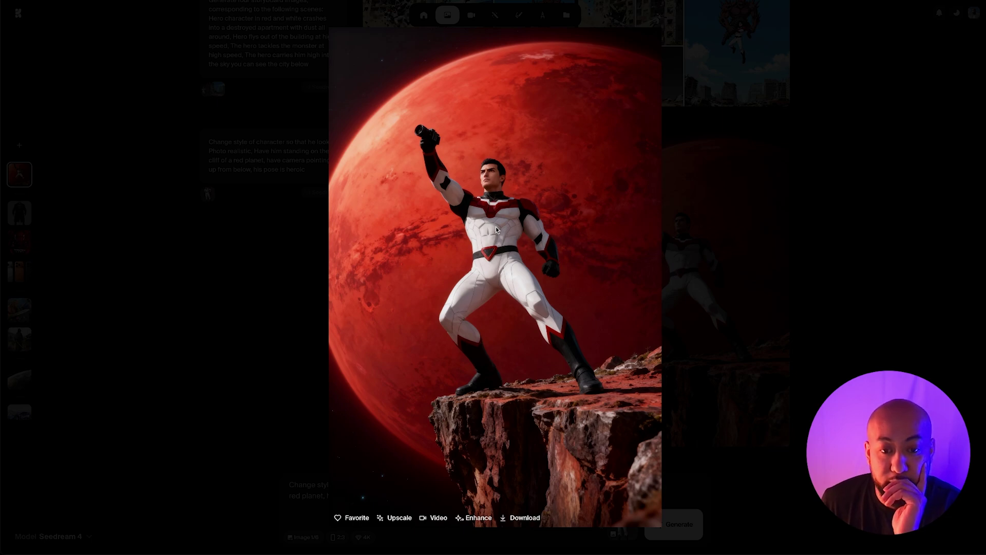
pyautogui.click(247, 189)
pyautogui.click(281, 199)
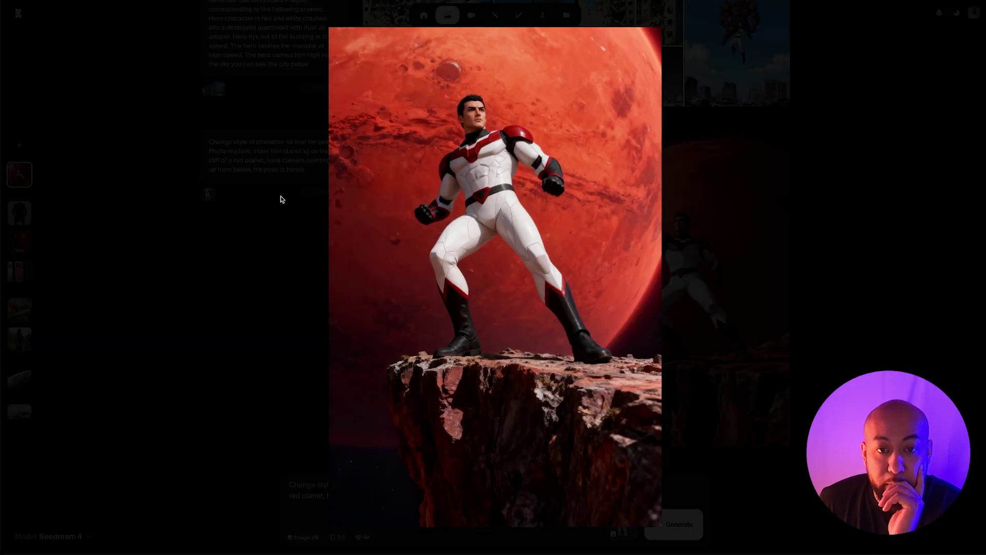
pyautogui.moveTo(527, 138)
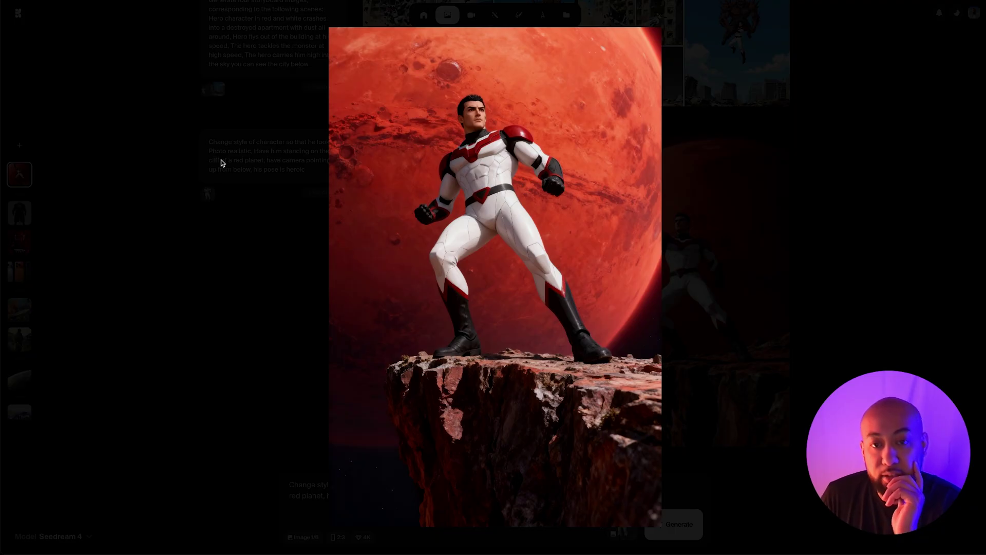
pyautogui.moveTo(407, 147)
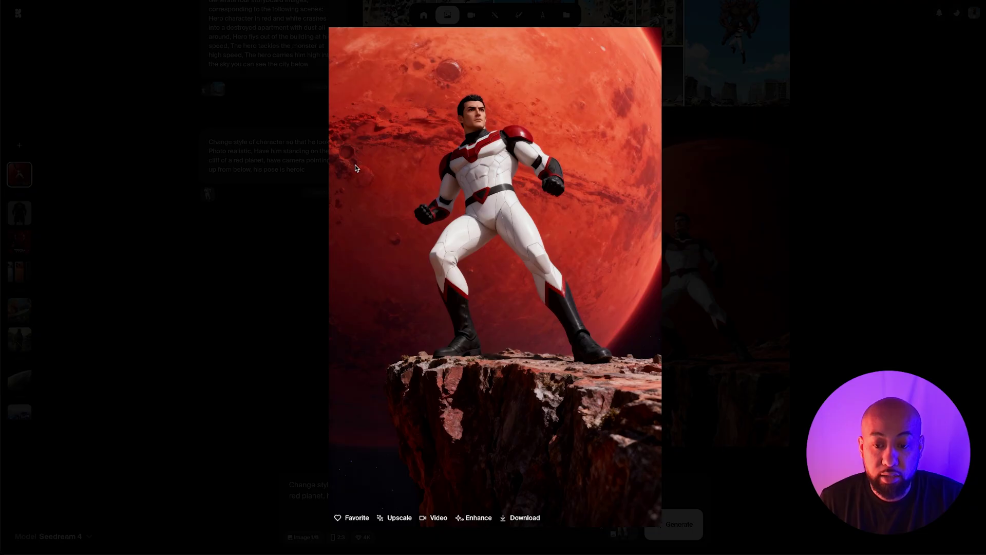
pyautogui.click(827, 172)
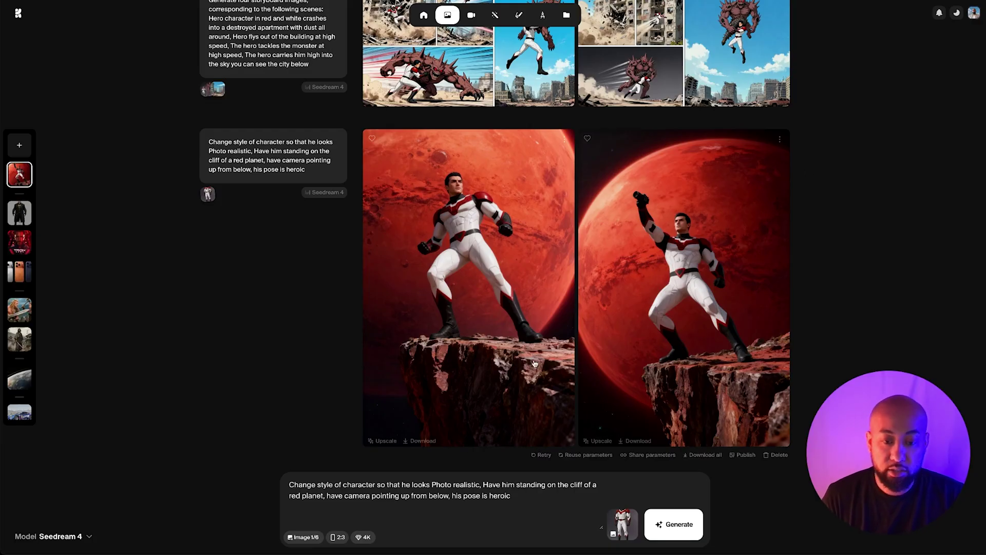
# - Set the aspect ratio for the next generation to 16:9
pyautogui.click(338, 537)
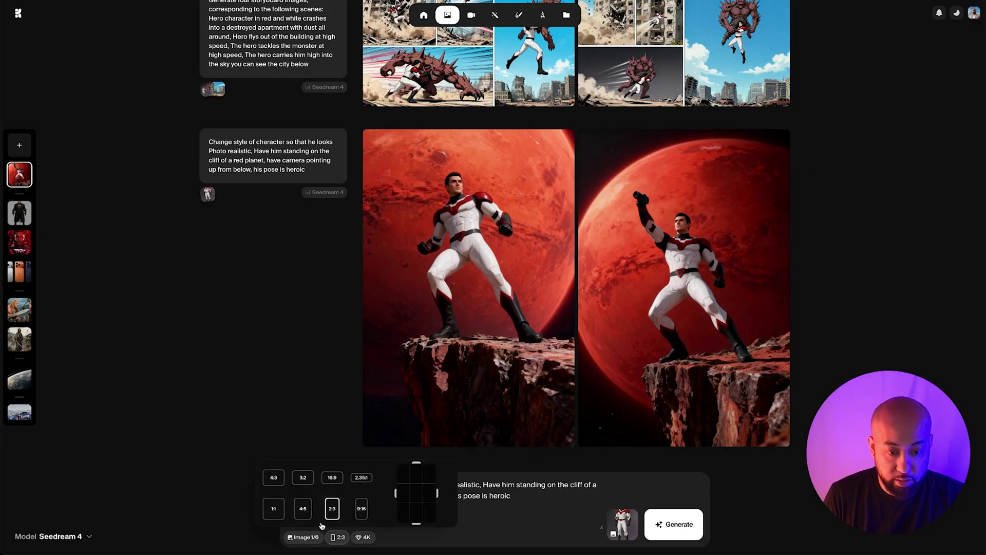
pyautogui.click(335, 478)
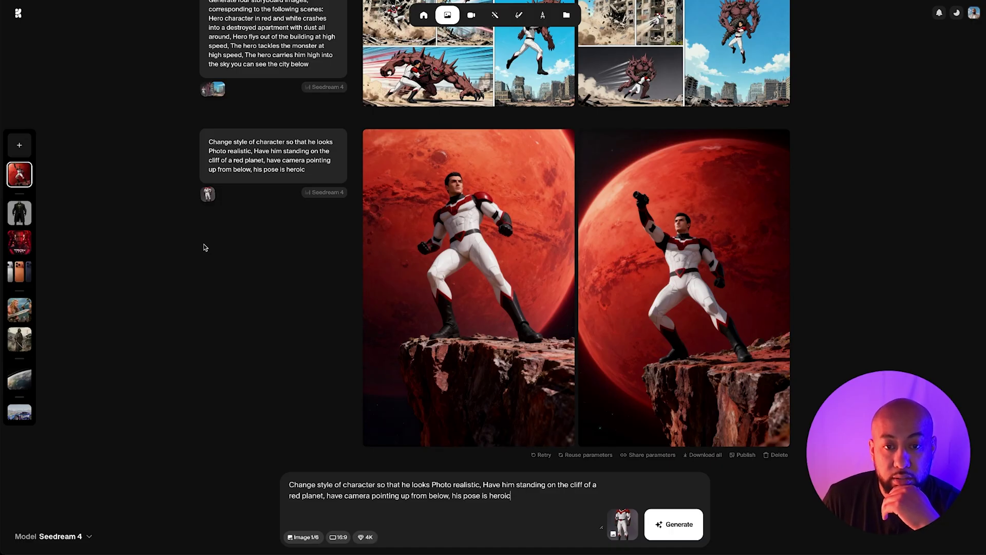
# - Review the enlarged storyboard images from both fight prompts, followed by the first photorealistic image of the hero on the cliff
pyautogui.scroll(4, 203, 248)
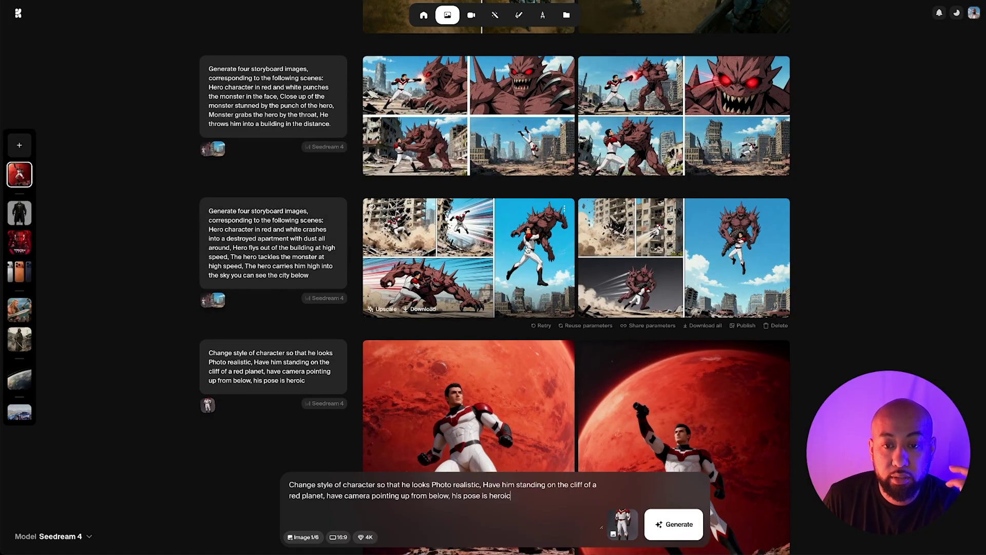
pyautogui.click(527, 249)
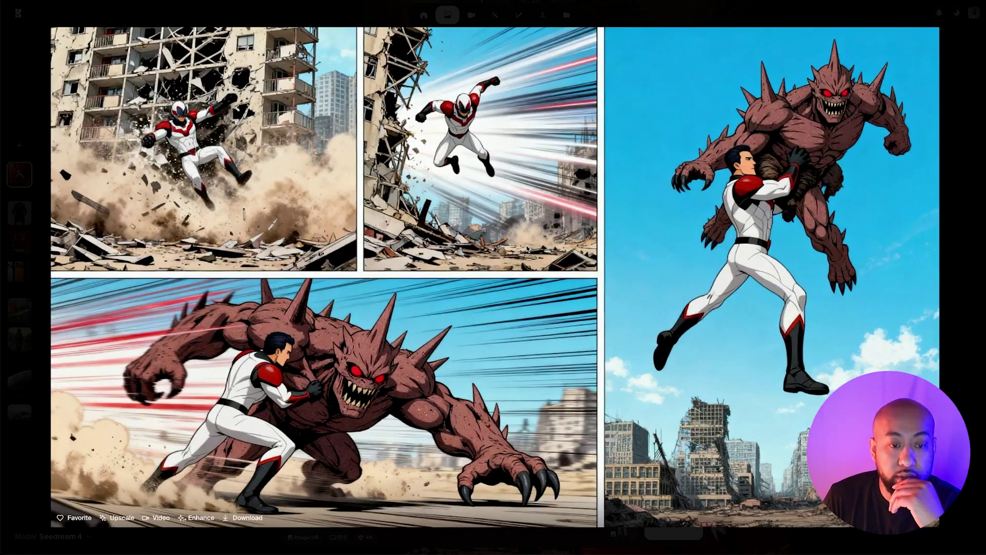
pyautogui.scroll(-1, 425, 134)
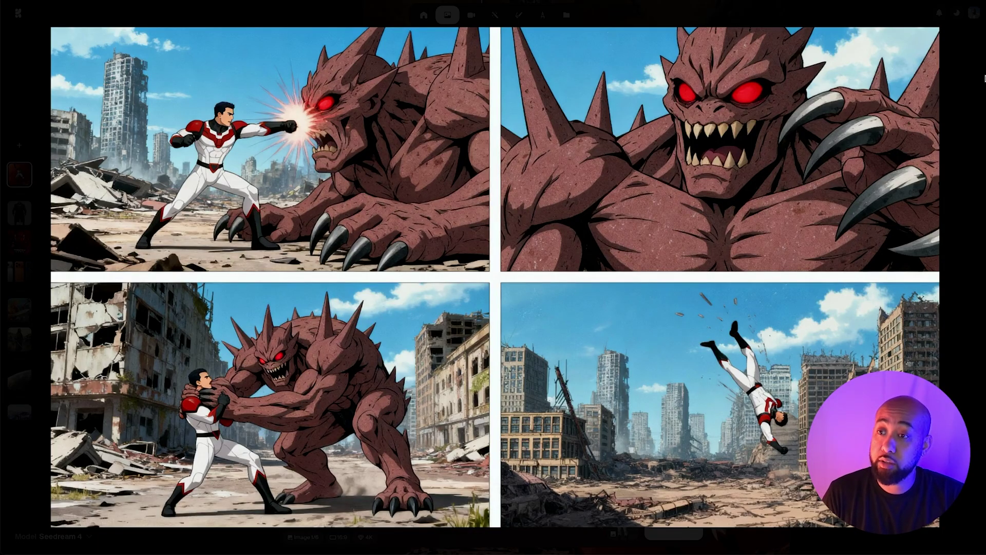
pyautogui.click(952, 90)
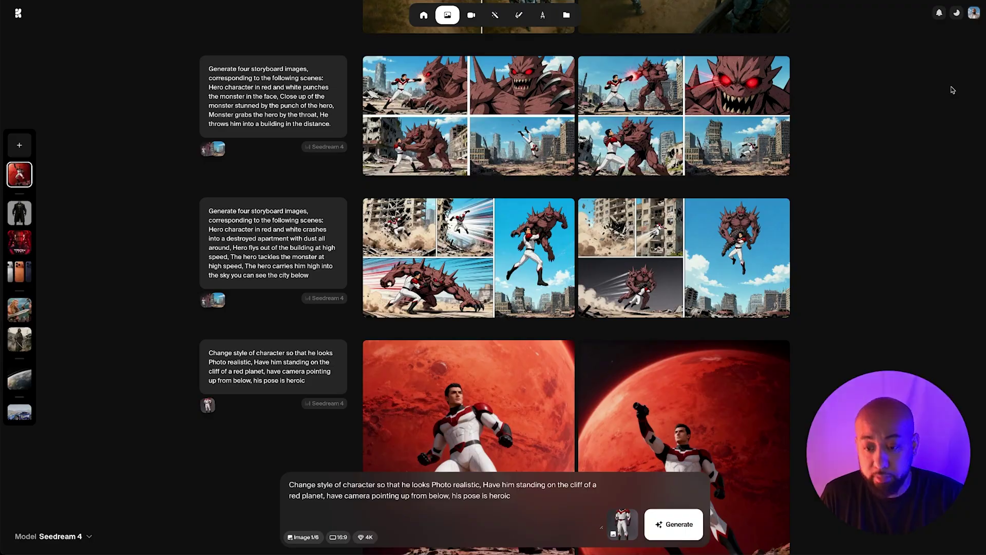
pyautogui.scroll(-2, 558, 387)
pyautogui.click(558, 387)
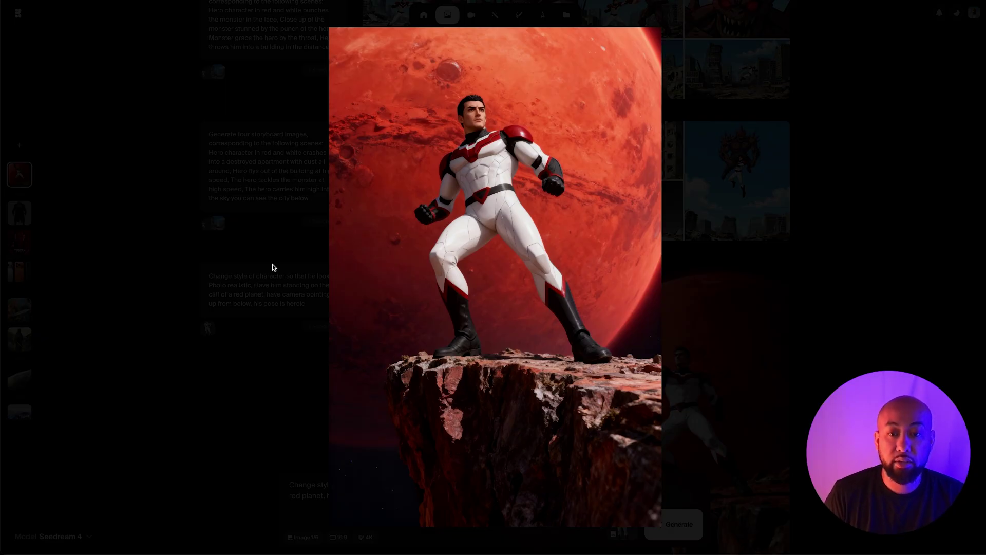
pyautogui.moveTo(599, 203)
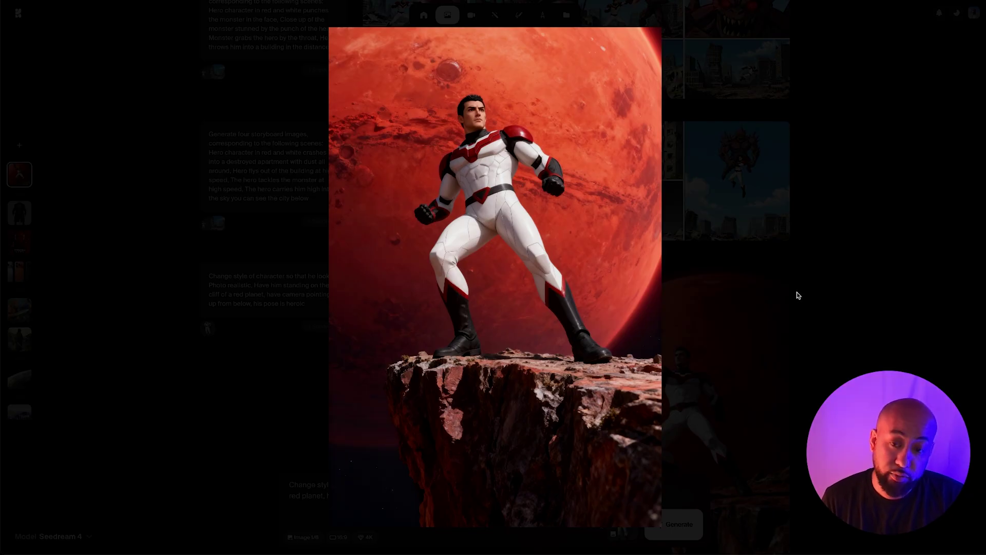
pyautogui.click(722, 262)
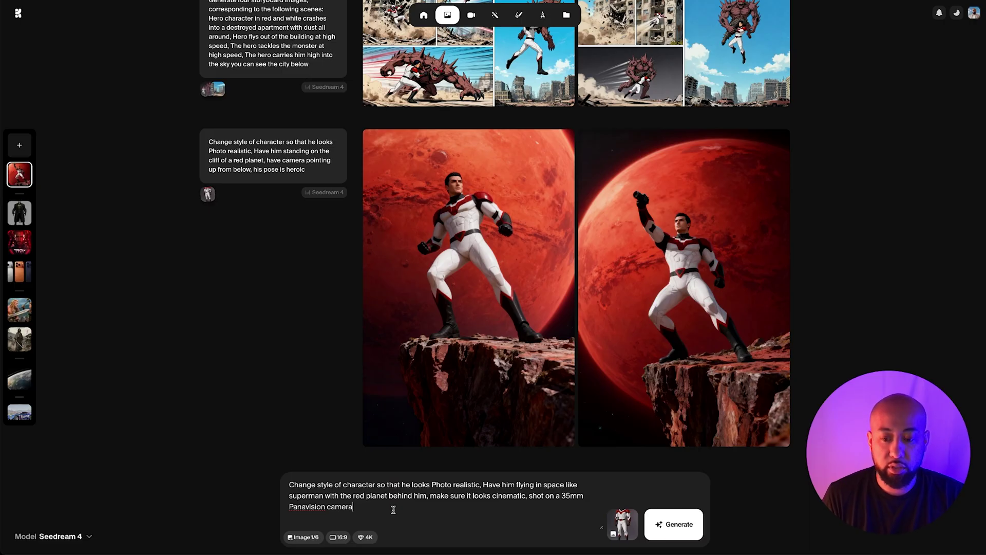
# - Generate photorealistic 16:9 images of the hero flying in space, red planet behind him, cinematic, shot on a 35mm Panavision camera
pyautogui.click(356, 538)
pyautogui.click(341, 537)
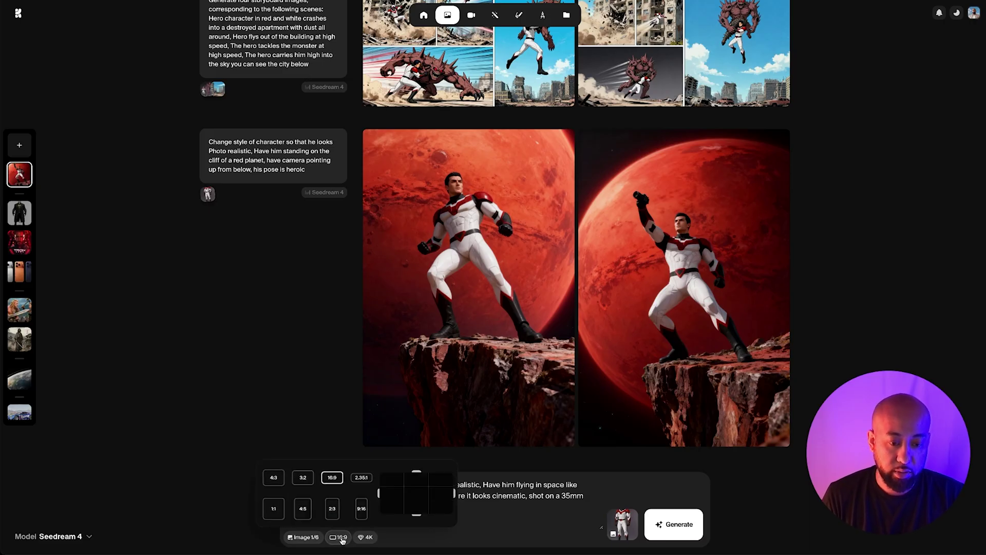
pyautogui.click(342, 538)
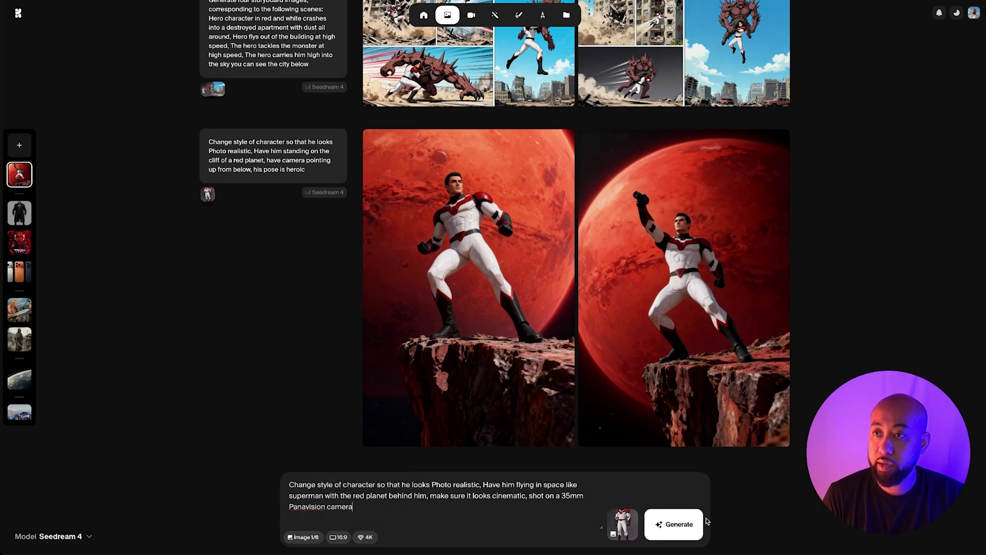
pyautogui.click(676, 531)
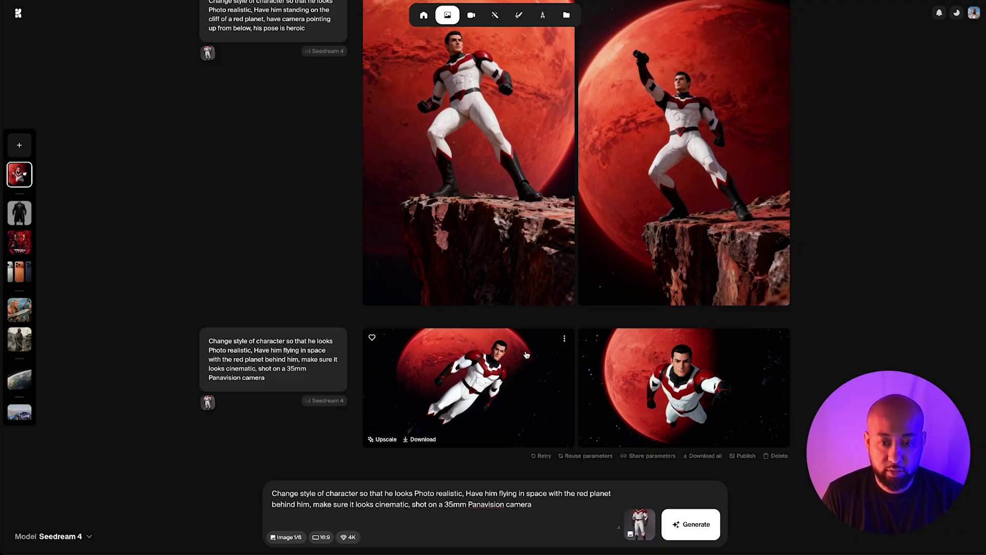
# - View both generated images of the hero flying in space enlarged
pyautogui.click(488, 382)
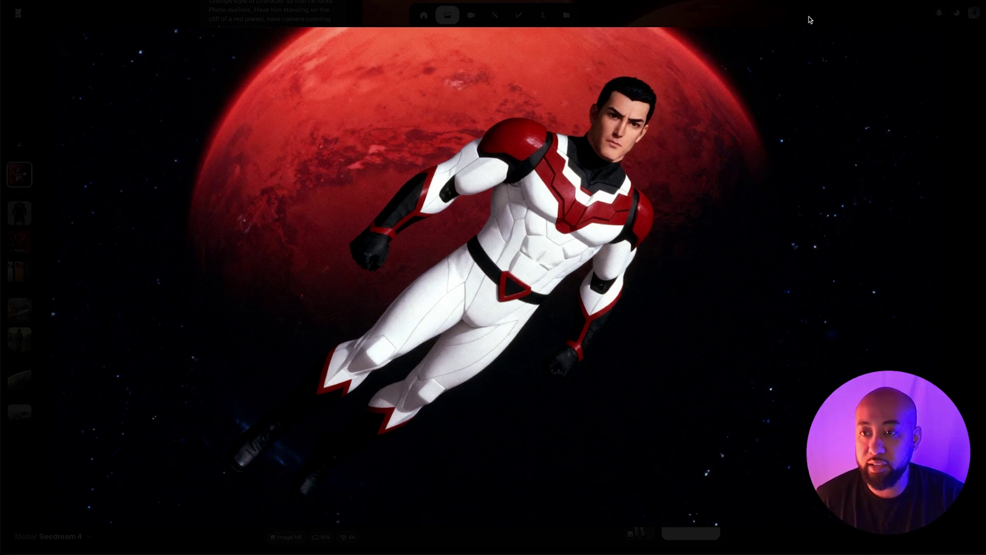
pyautogui.press('Escape')
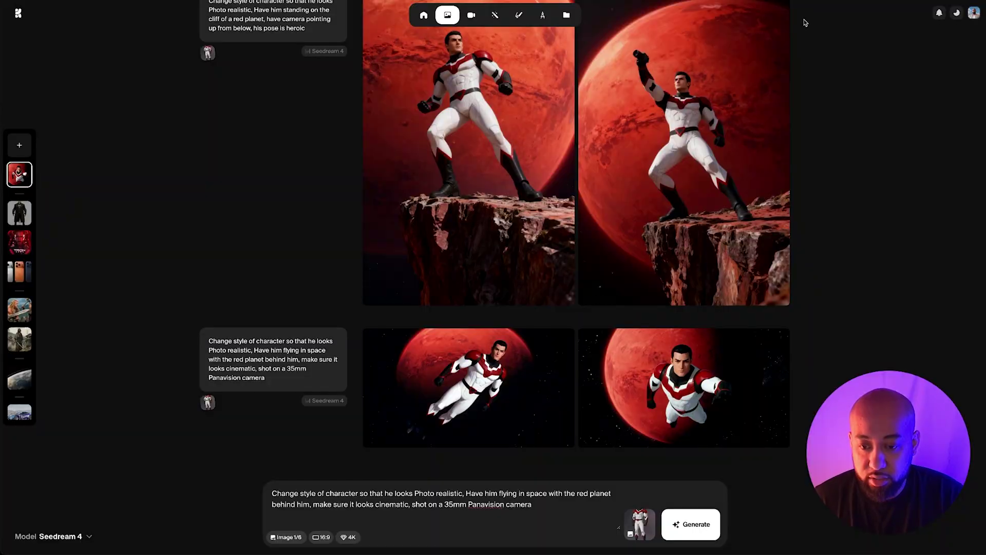
pyautogui.click(693, 416)
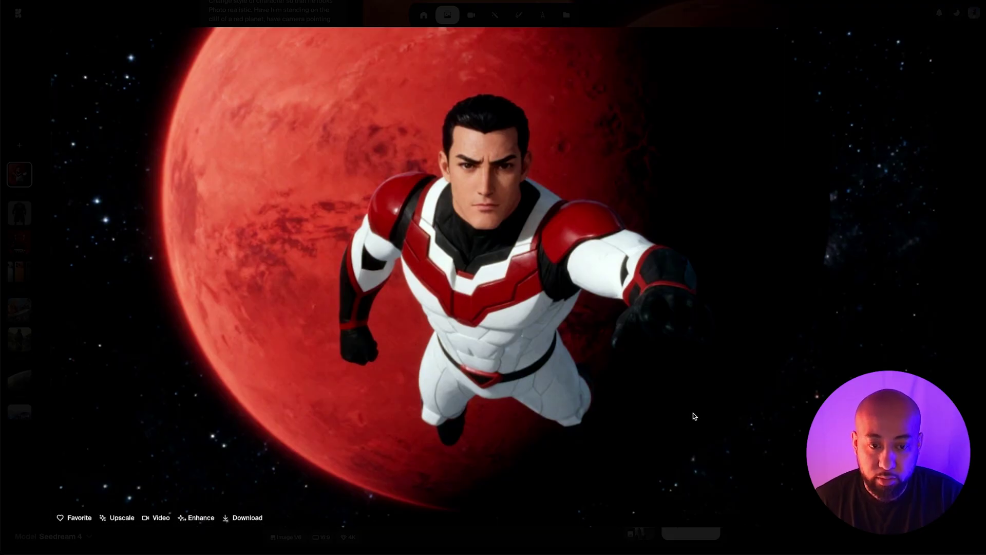